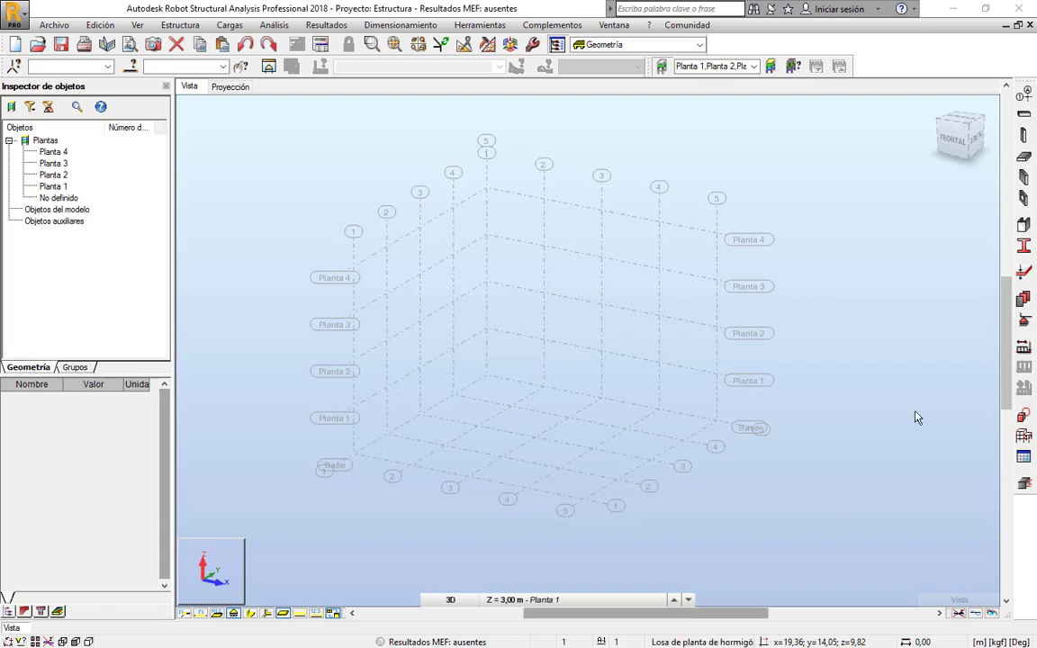
# - Open the project preferences, expand the units and formats settings, and reset all units to the metric defaults
pyautogui.click(479, 25)
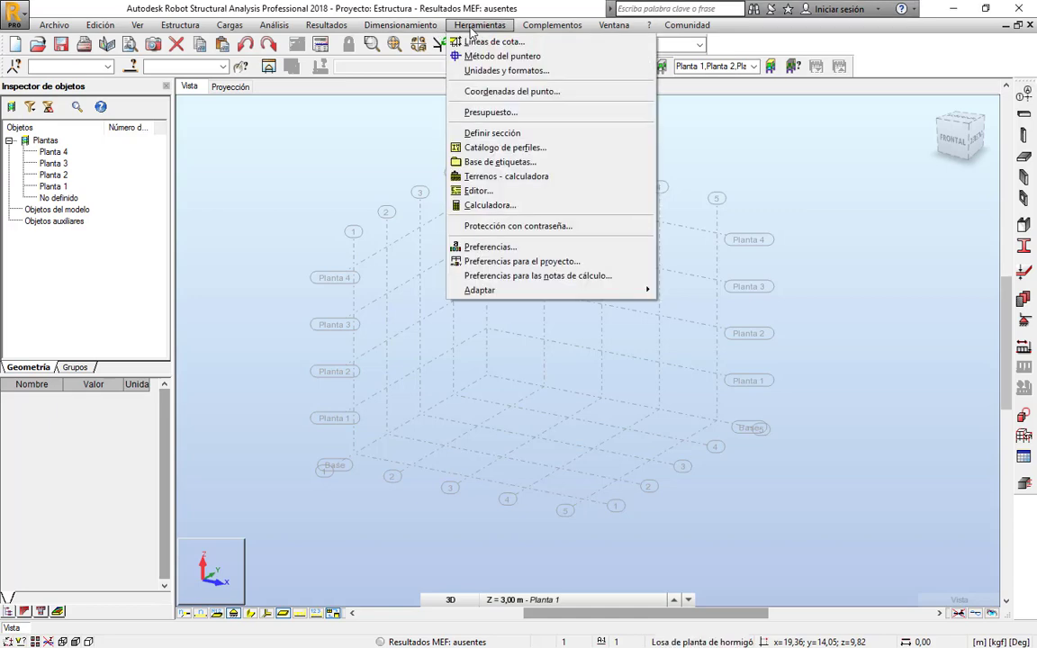
pyautogui.click(524, 261)
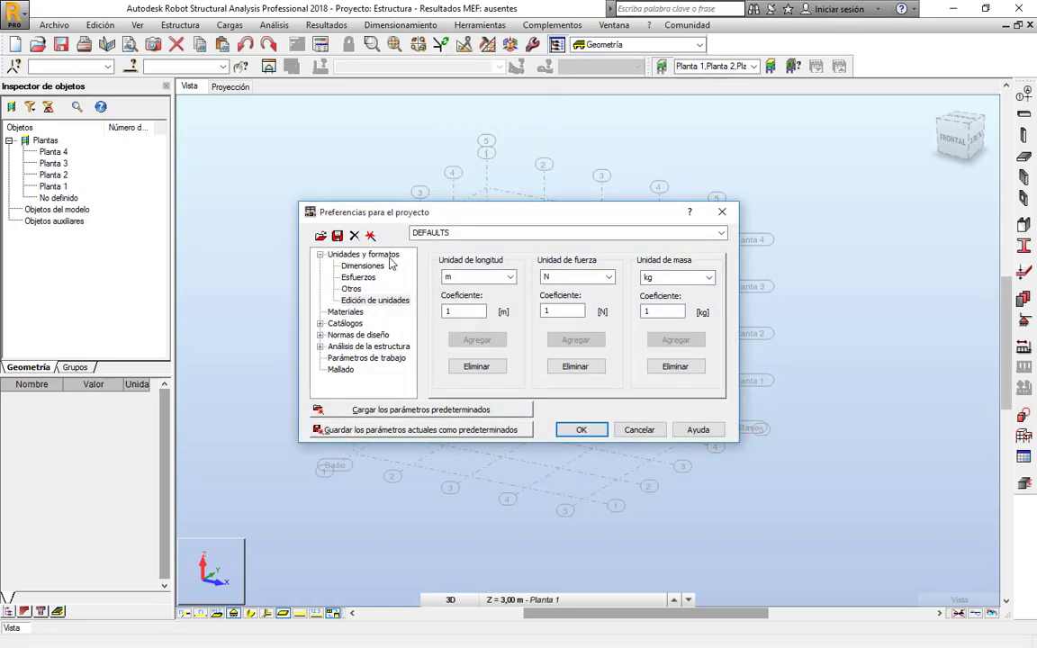
pyautogui.doubleClick(346, 257)
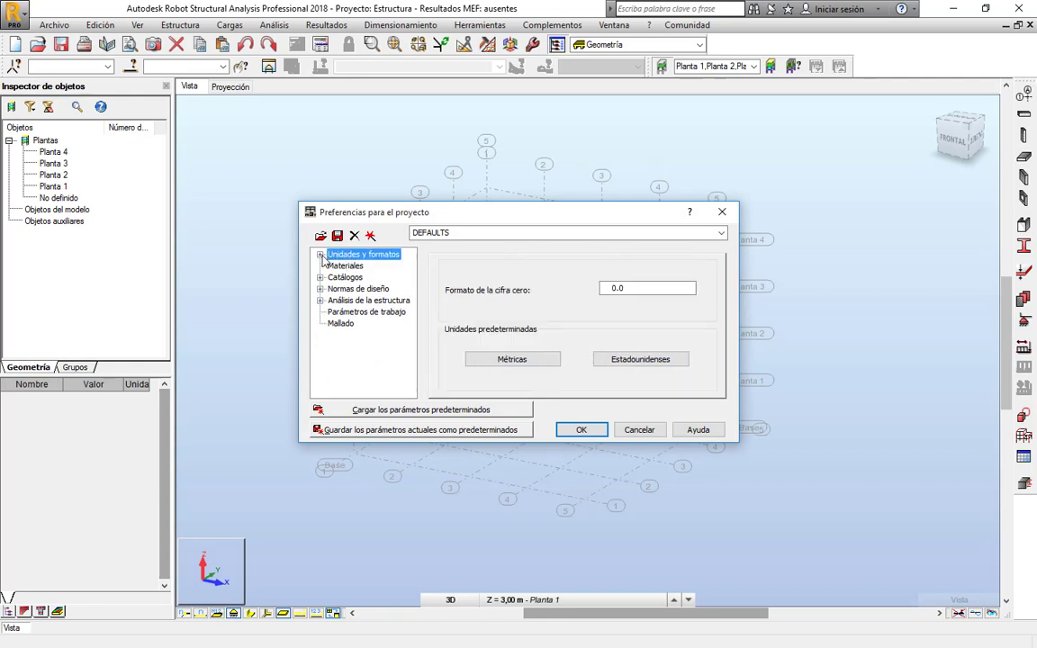
pyautogui.click(321, 256)
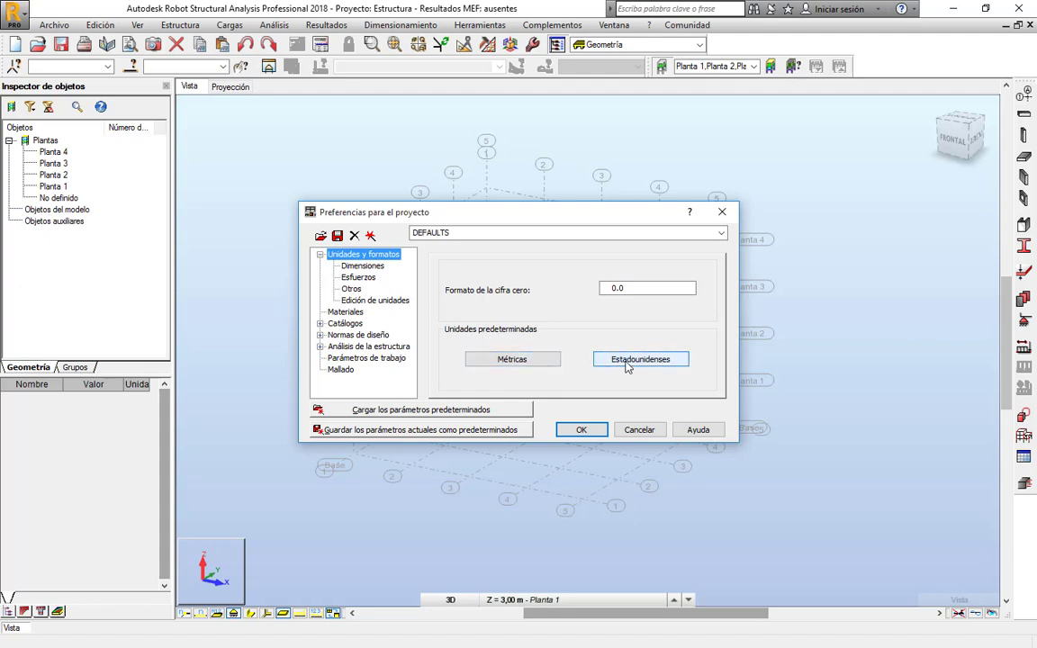
pyautogui.click(484, 360)
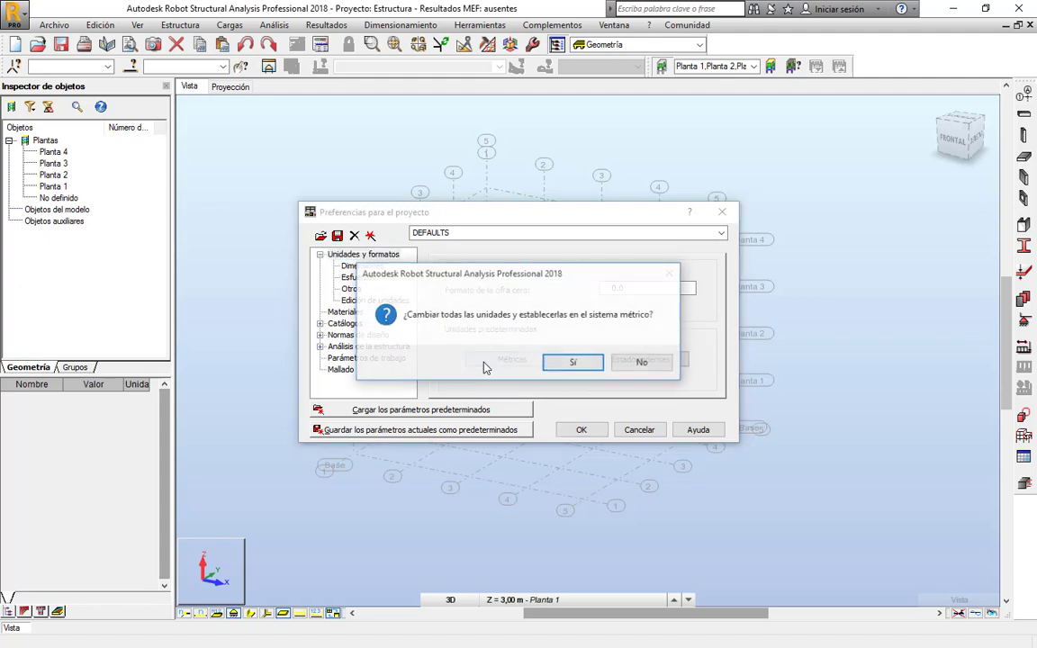
pyautogui.click(559, 362)
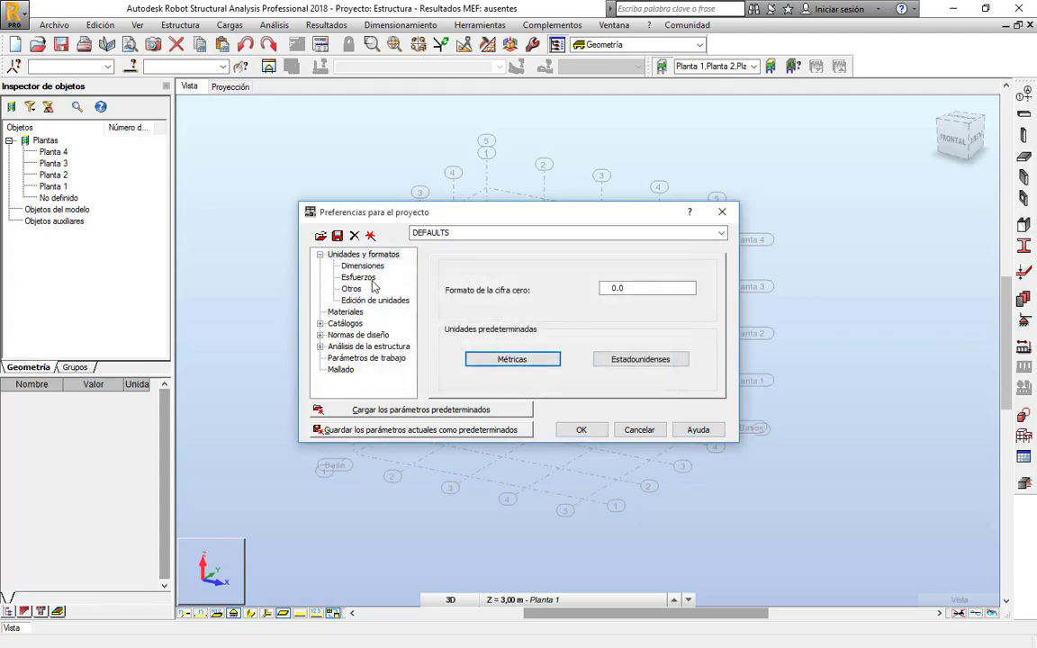
# - Review the dimension units and set the force unit in the Esfuerzos settings to kgf
pyautogui.click(362, 267)
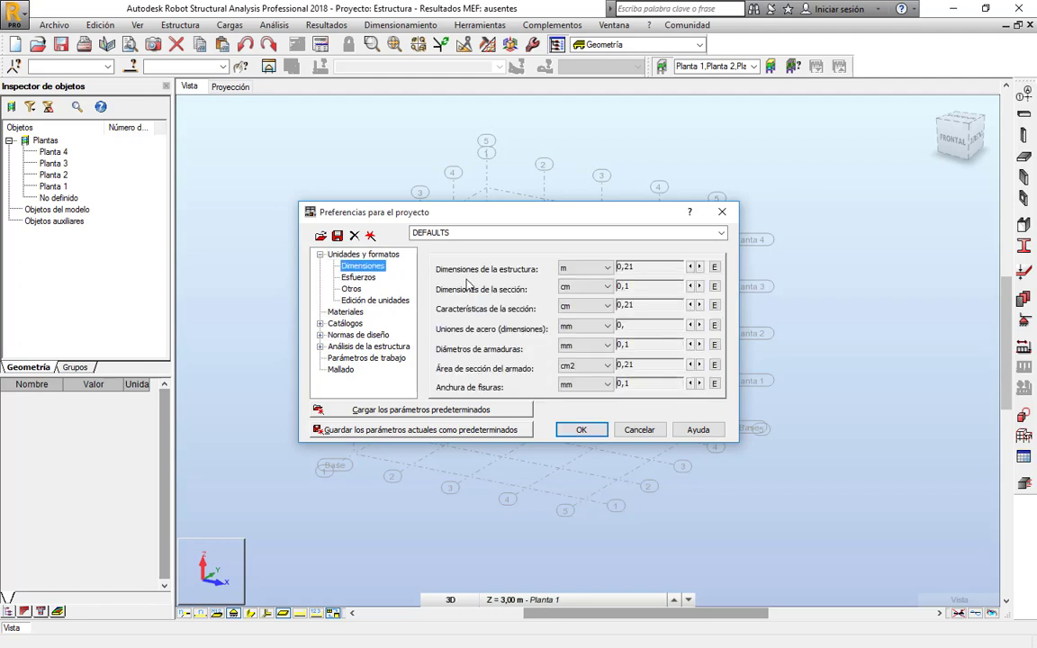
pyautogui.click(356, 278)
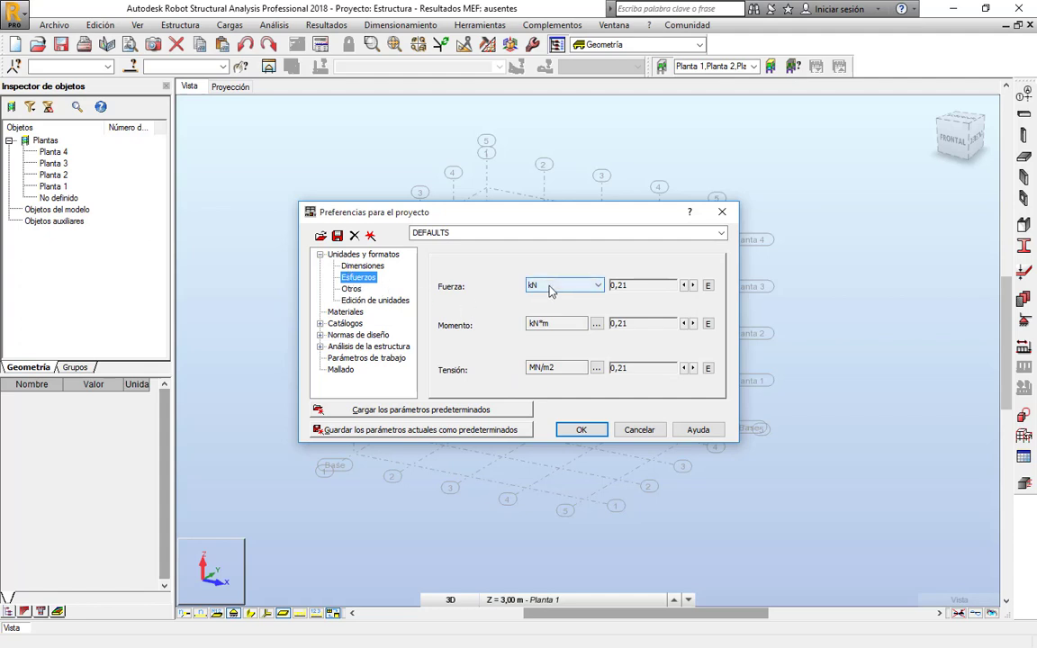
pyautogui.click(534, 286)
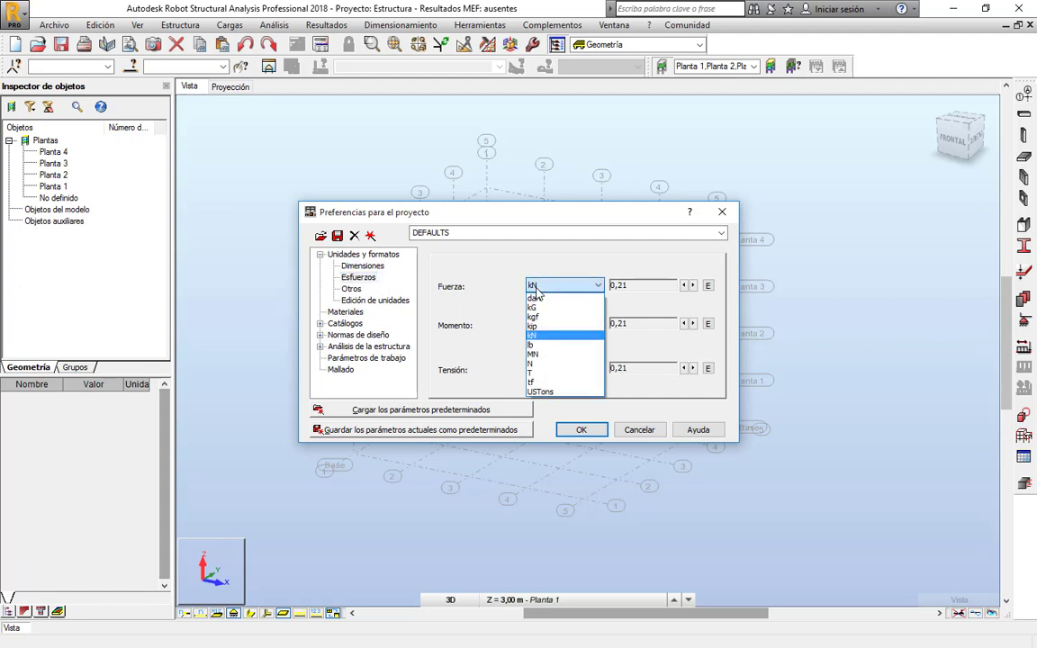
pyautogui.click(543, 317)
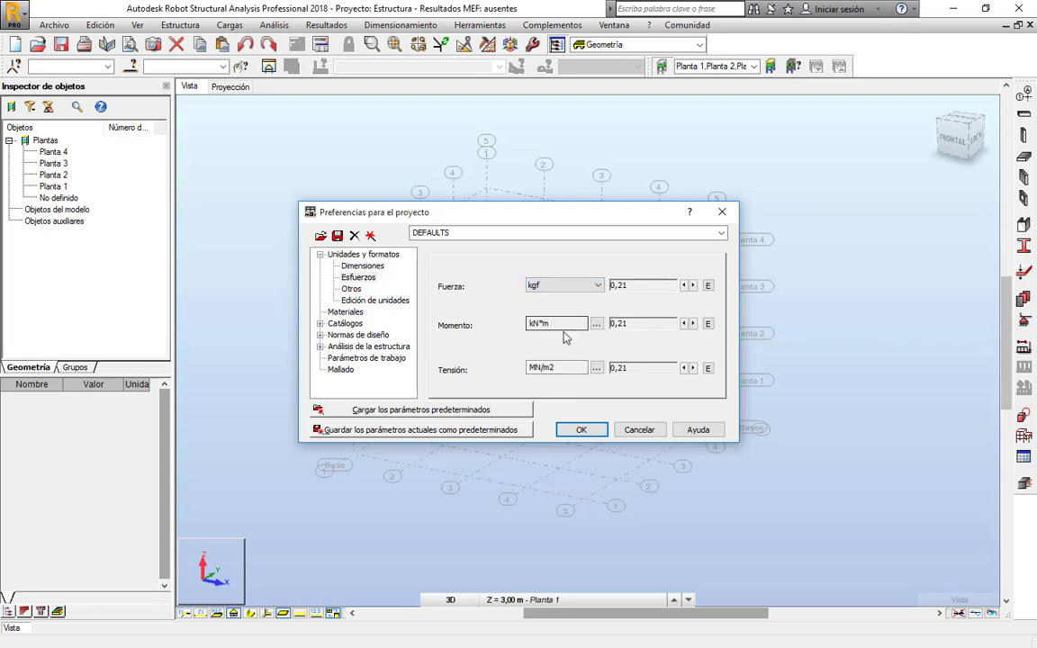
# - Define the moment unit as kgf*m, using kgf for force and m for length
pyautogui.click(596, 324)
pyautogui.click(551, 322)
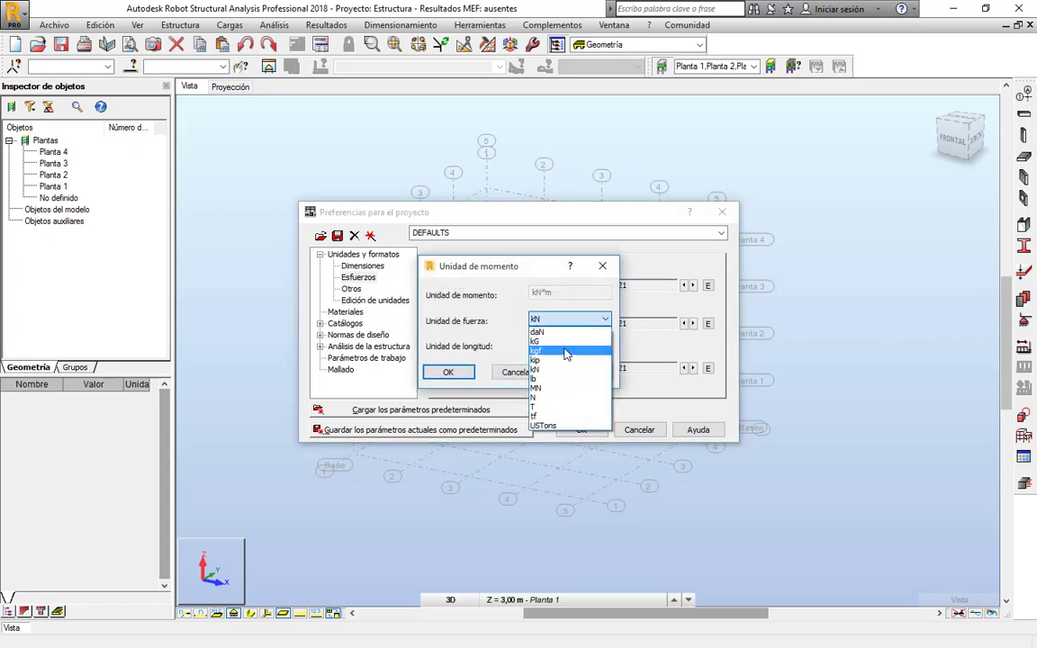
pyautogui.click(565, 352)
pyautogui.click(567, 345)
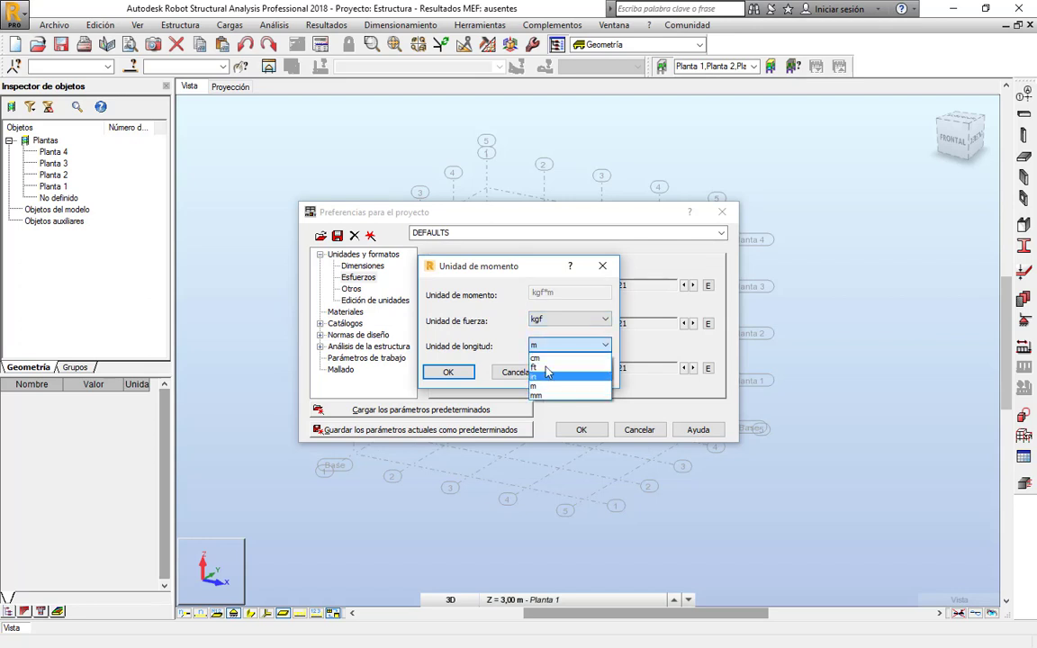
pyautogui.click(540, 385)
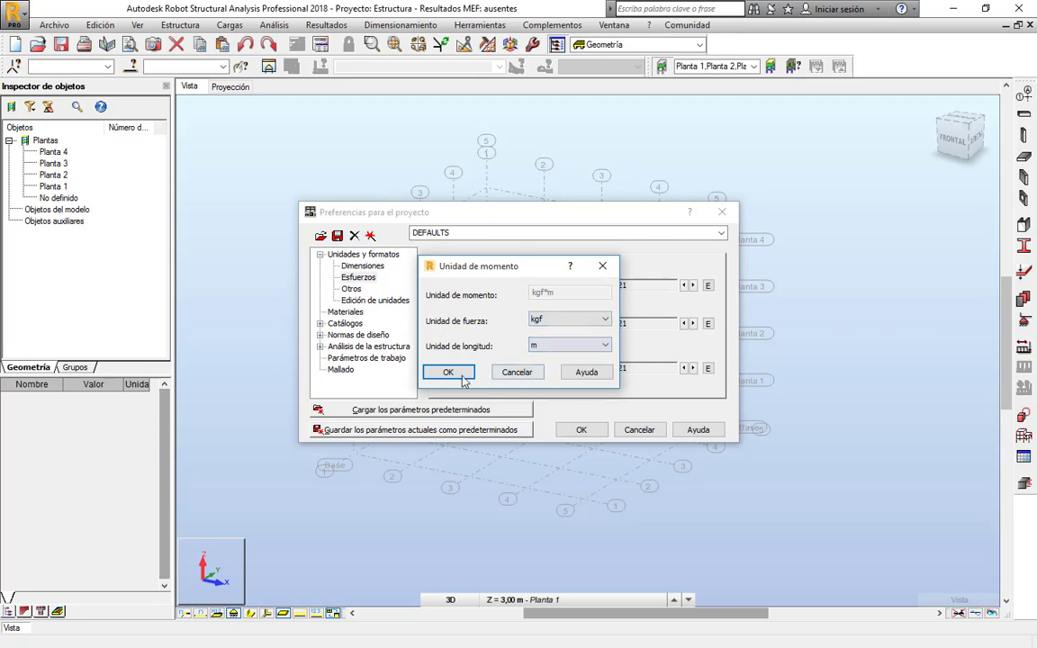
pyautogui.click(449, 372)
# - Define the stress unit with kgf as its force unit and choose its area unit
pyautogui.click(593, 369)
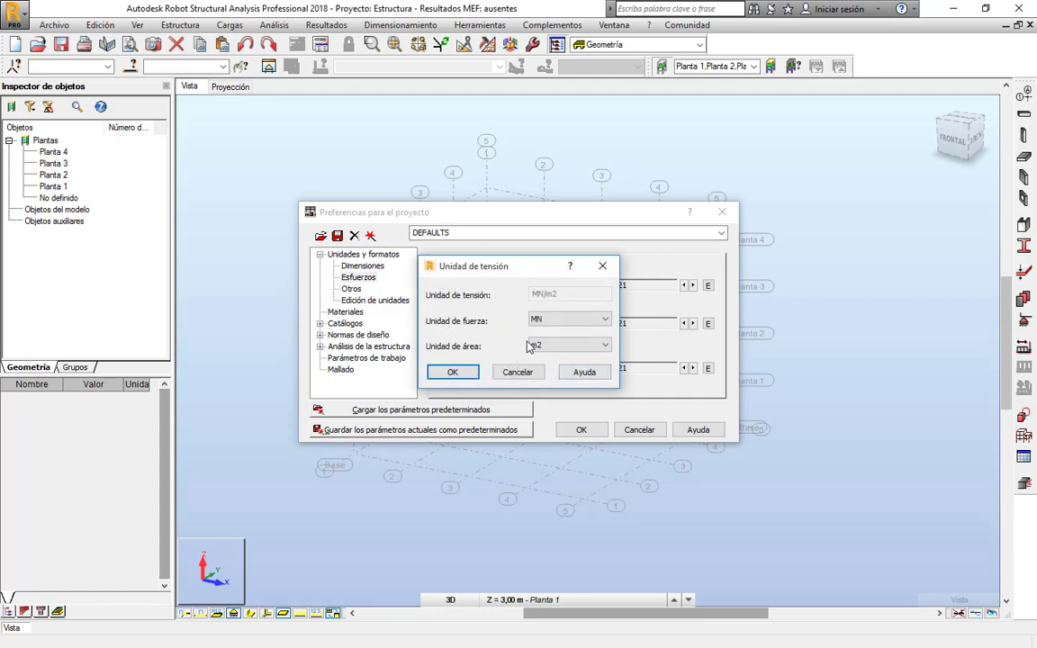
pyautogui.click(587, 319)
pyautogui.click(550, 359)
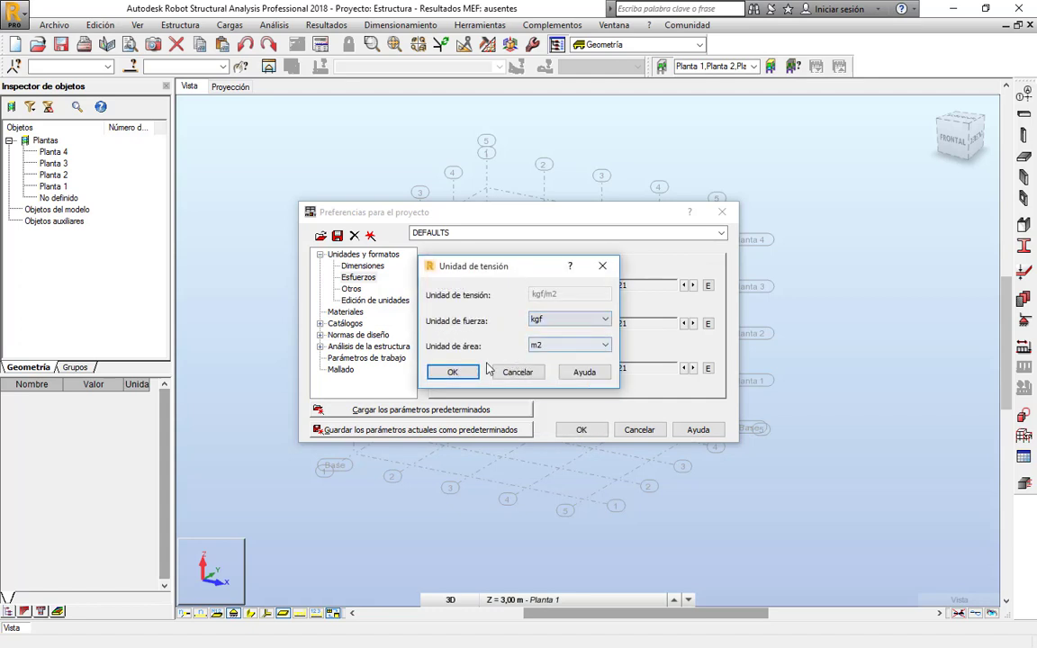
pyautogui.click(605, 345)
pyautogui.click(567, 363)
pyautogui.click(450, 372)
# - Review the other units, select kgf as the force unit under unit editing, and accept the project preferences
pyautogui.click(359, 292)
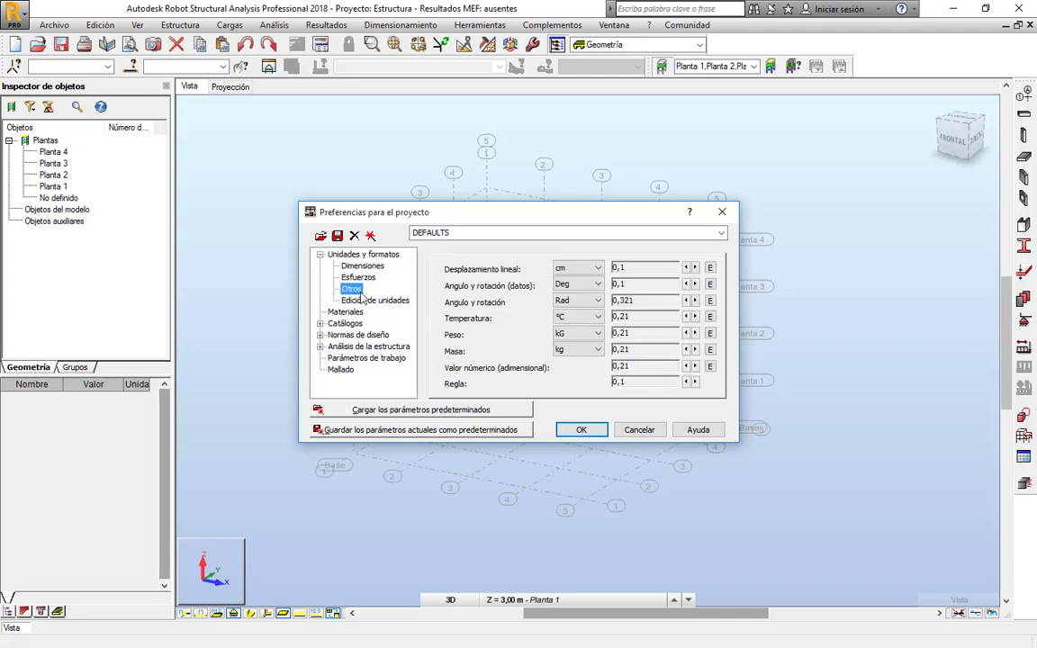
pyautogui.click(367, 300)
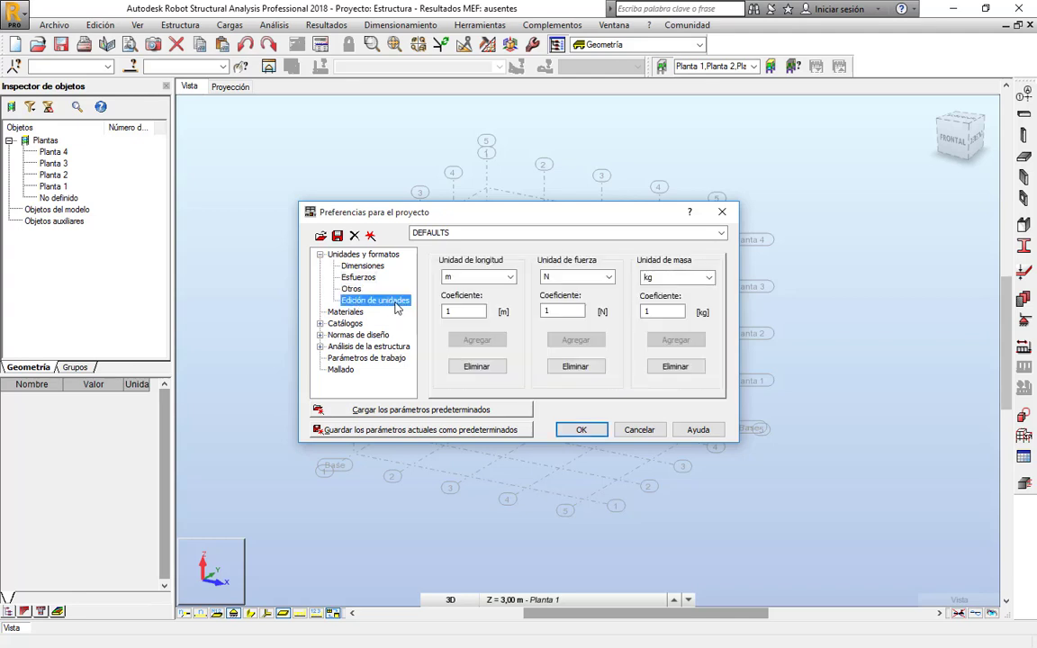
pyautogui.click(608, 276)
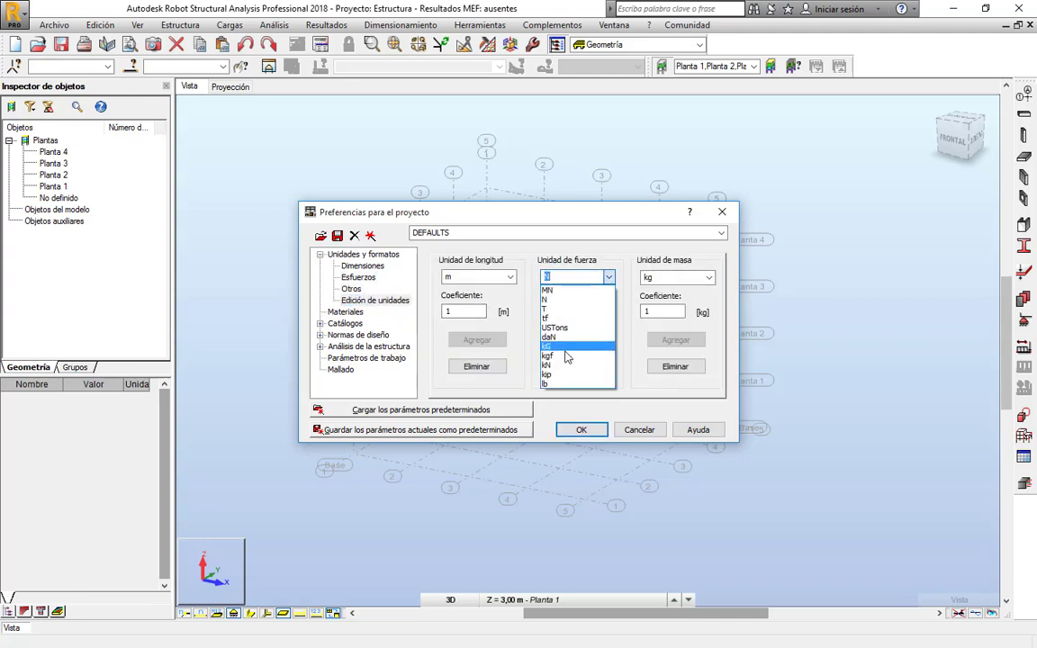
pyautogui.click(566, 355)
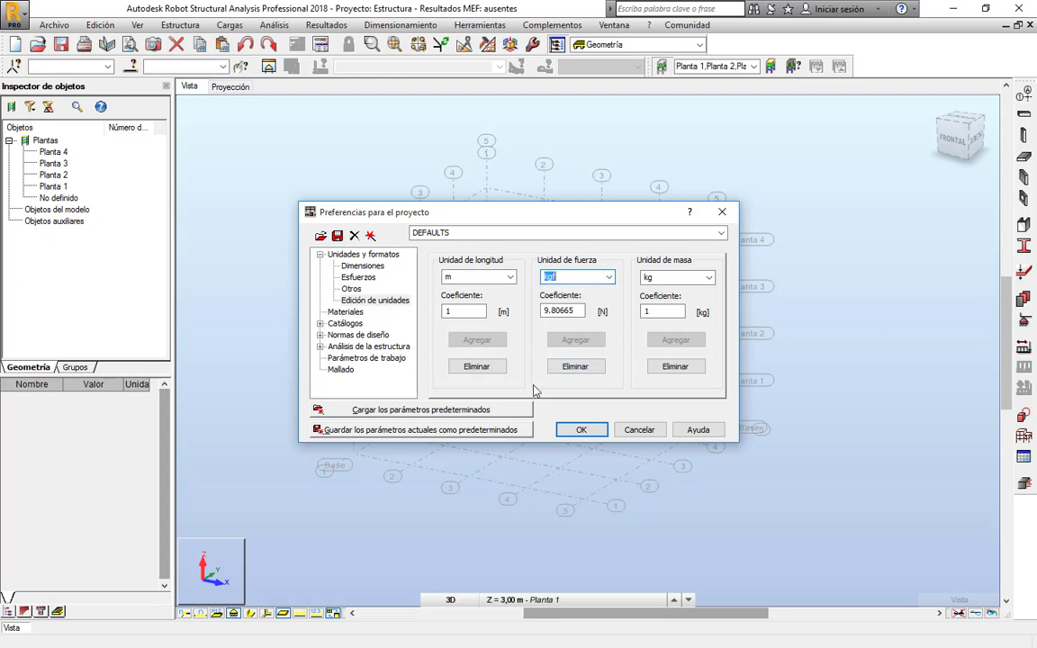
pyautogui.click(589, 430)
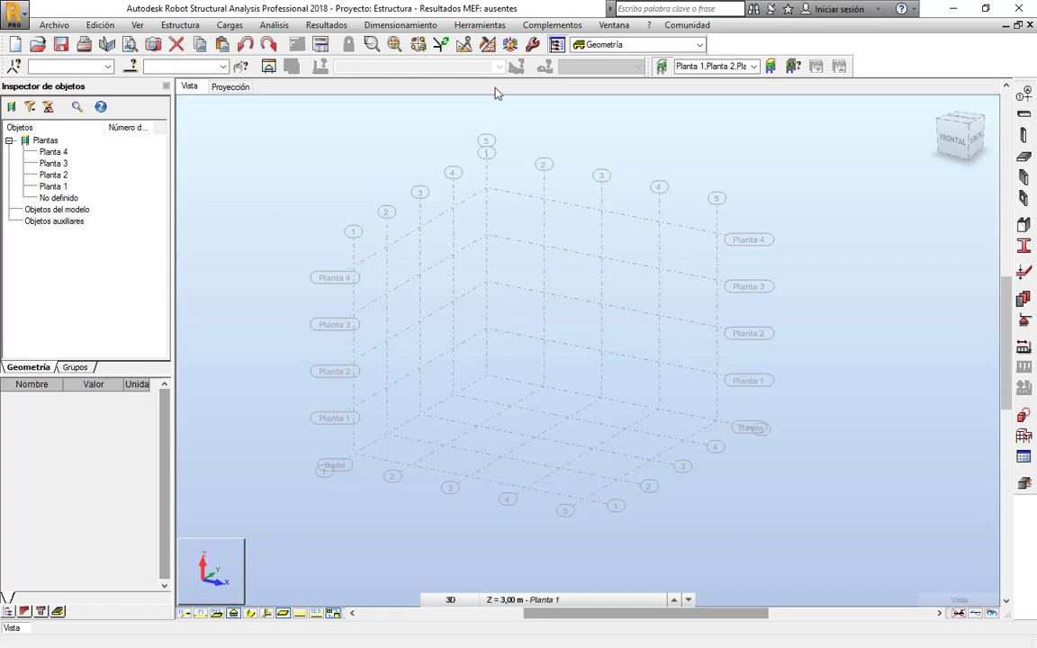
# - Reopen the project preferences, collapse the units group, and display the materials settings
pyautogui.click(480, 24)
pyautogui.click(522, 261)
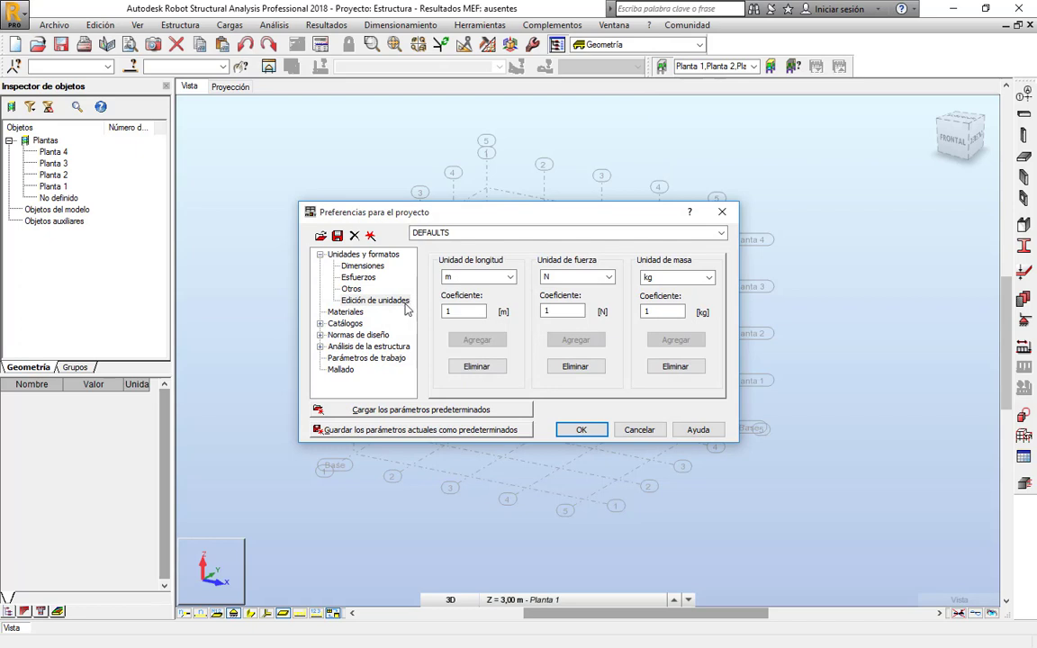
pyautogui.click(320, 254)
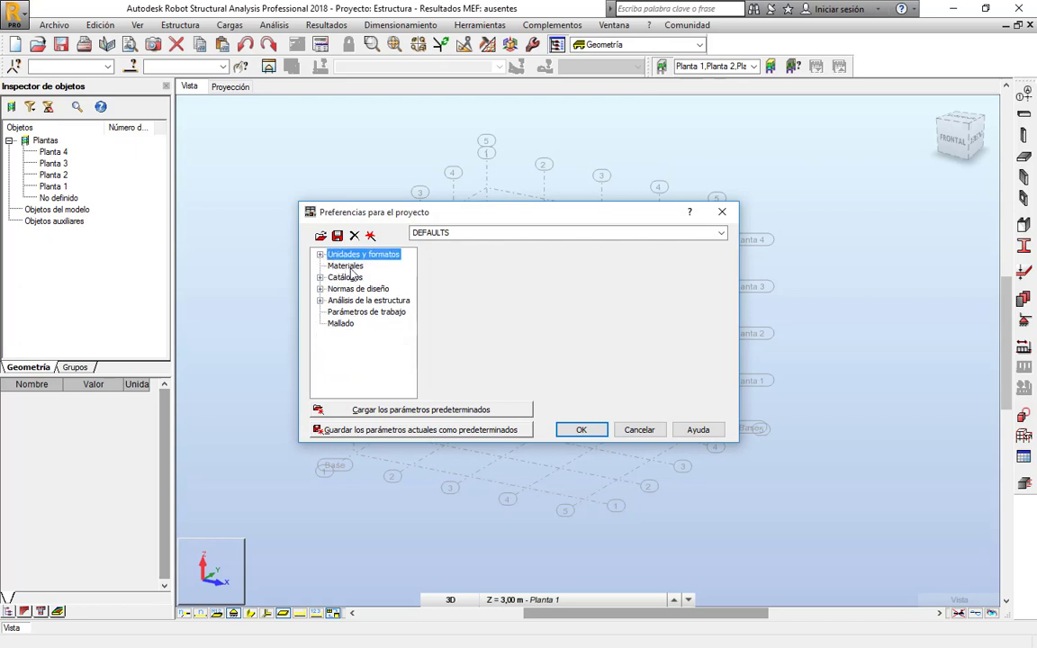
pyautogui.click(345, 266)
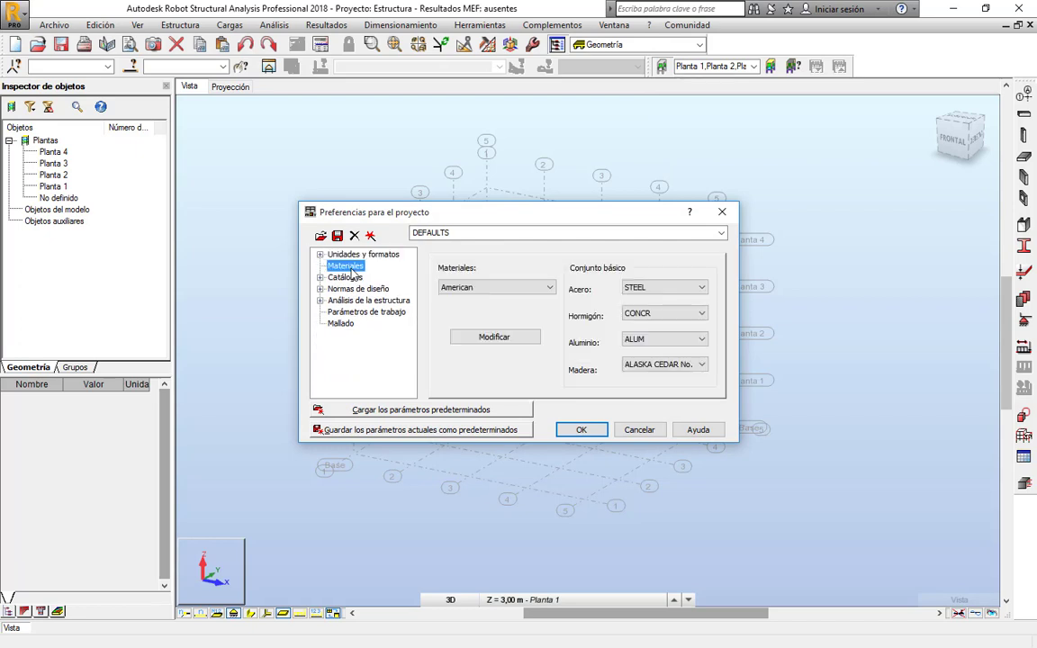
# - Browse the available national material sets and choose Brasileiros for the project
pyautogui.click(547, 290)
pyautogui.moveTo(548, 314); pyautogui.dragTo(549, 372)
pyautogui.scroll(1, 502, 305)
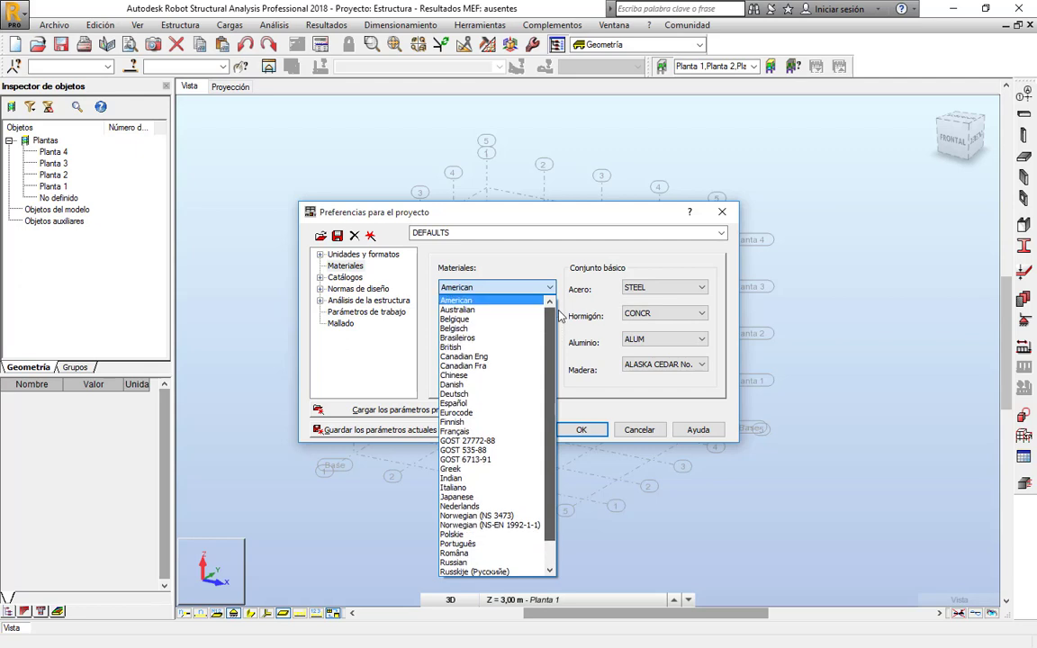
pyautogui.click(484, 338)
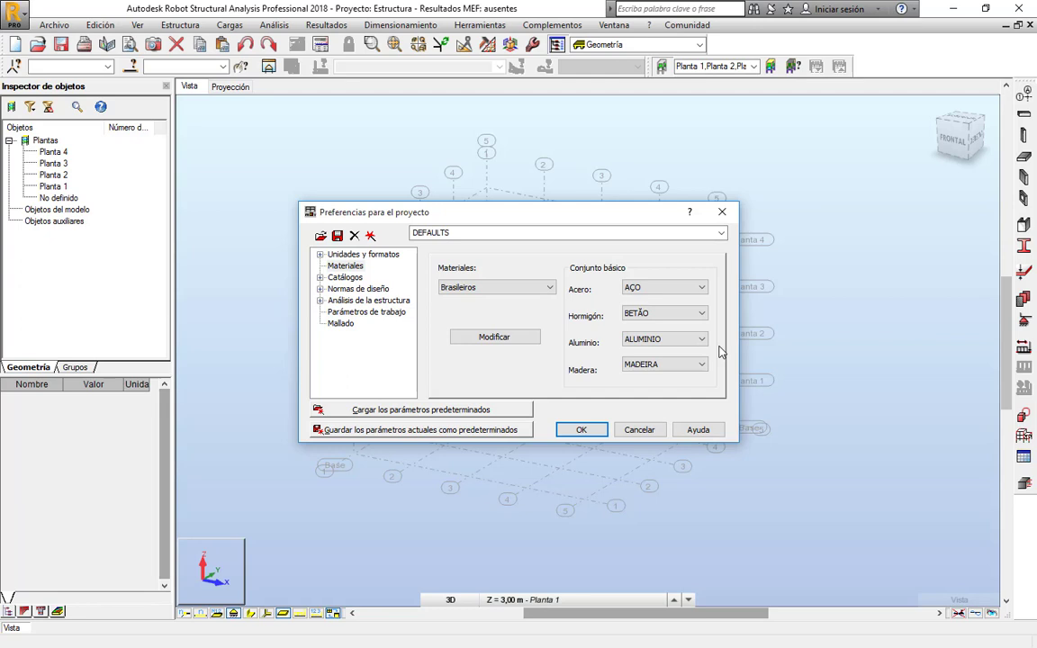
# - Switch the material set to Chinese and check its steel and concrete options
pyautogui.click(536, 288)
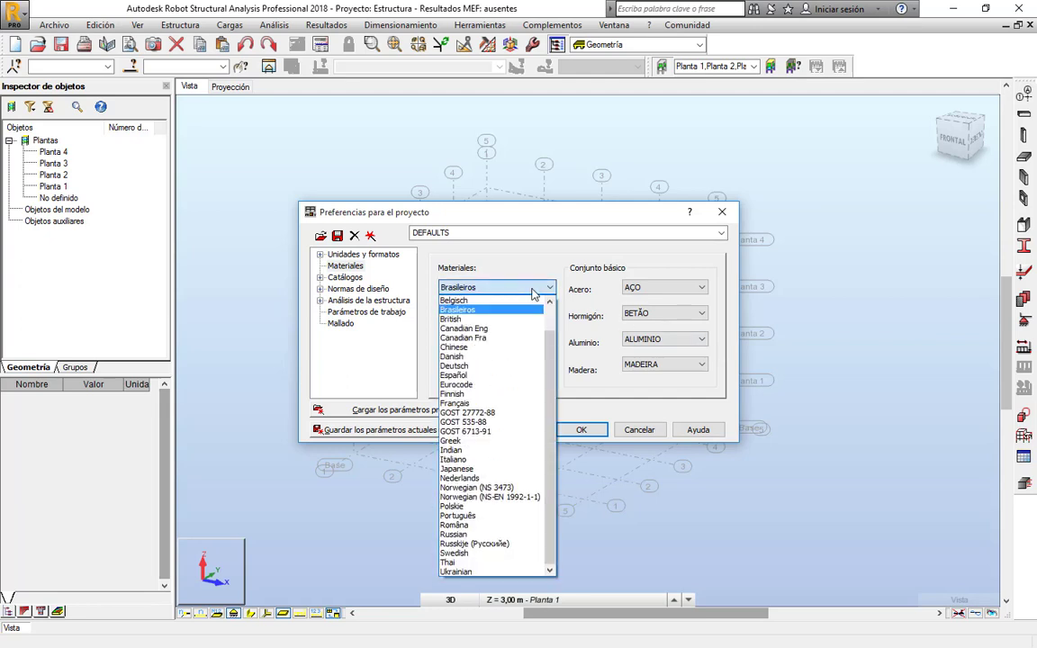
pyautogui.click(484, 348)
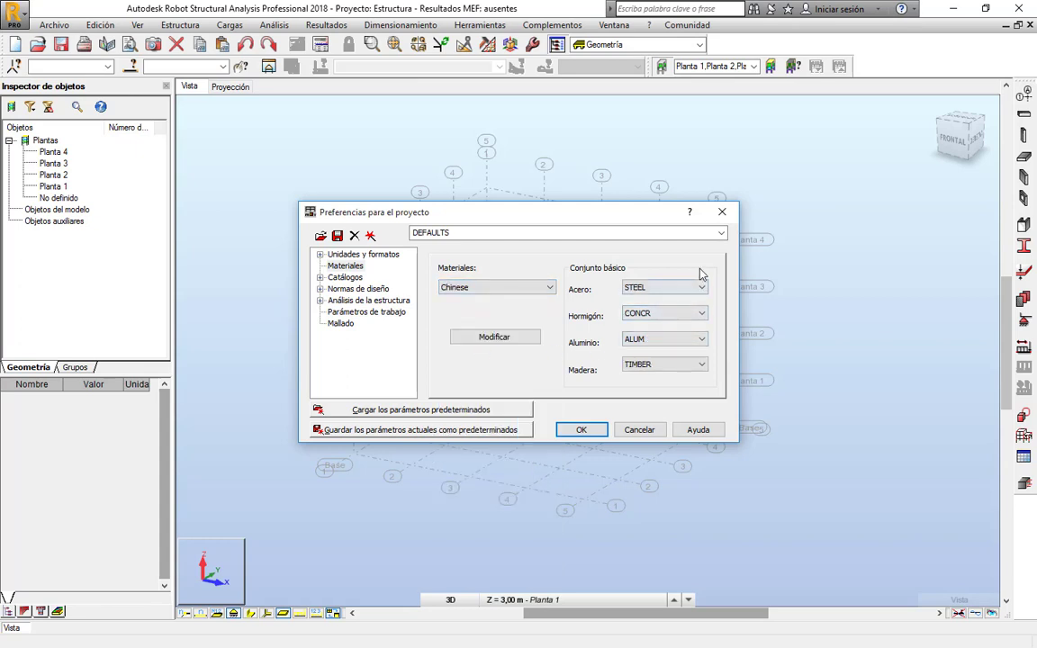
pyautogui.click(672, 288)
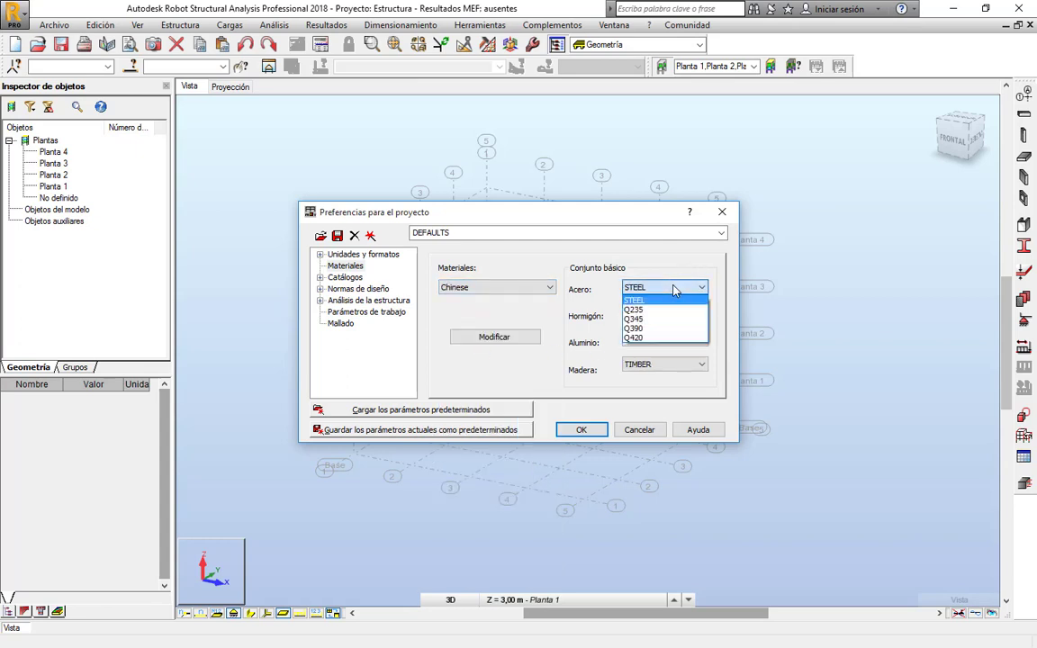
pyautogui.click(674, 287)
pyautogui.click(675, 313)
pyautogui.click(674, 315)
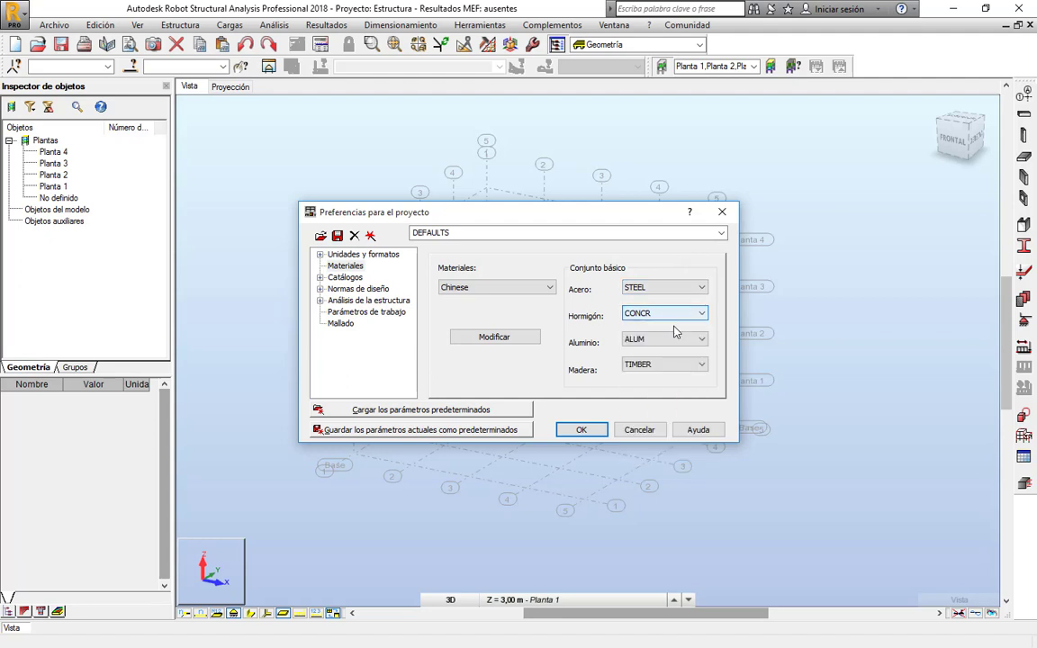
# - Switch the material set to Español and check its steel and concrete options
pyautogui.click(546, 287)
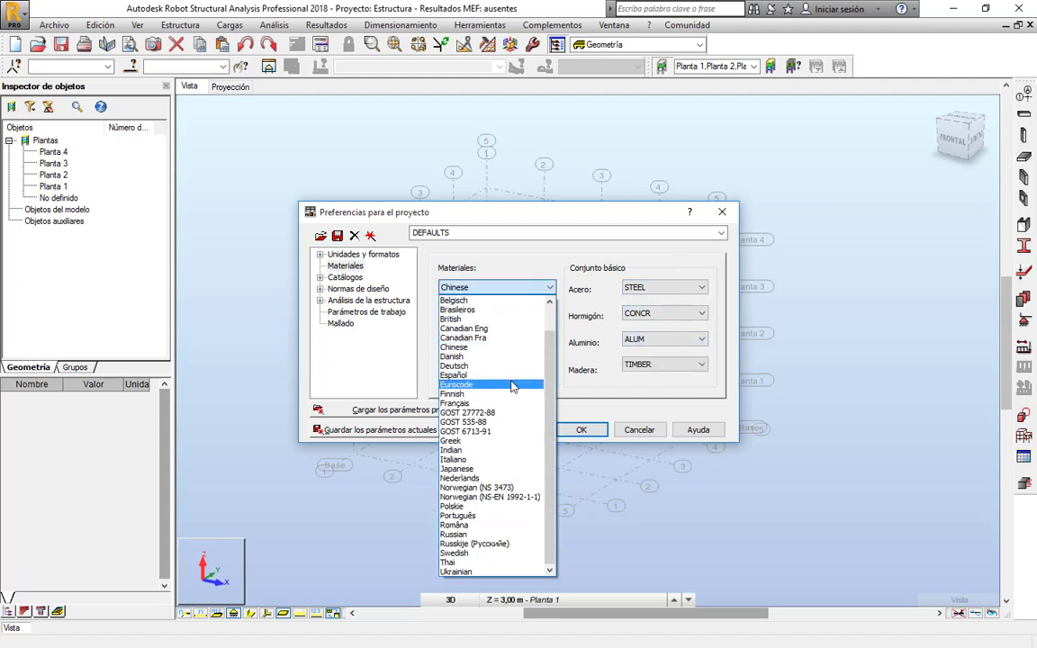
pyautogui.click(477, 375)
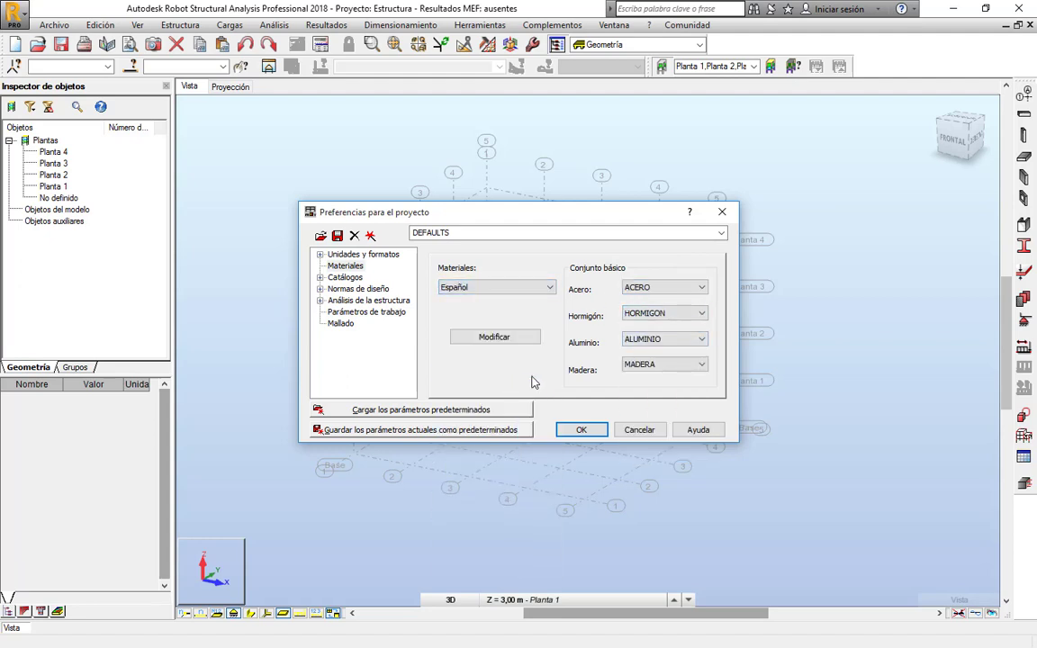
pyautogui.click(690, 289)
pyautogui.click(690, 290)
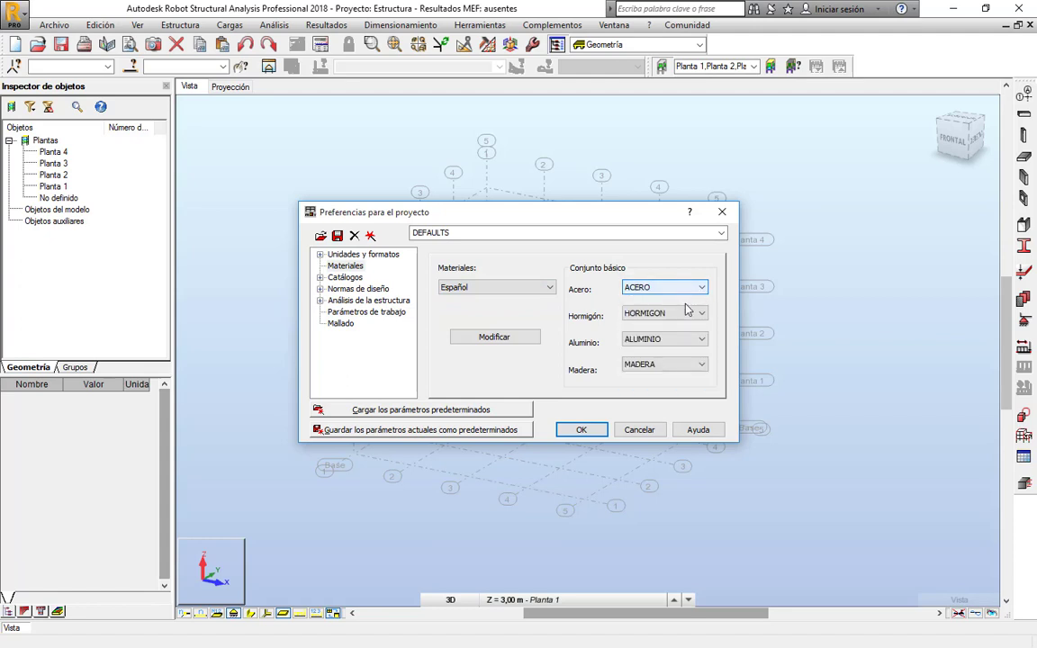
pyautogui.click(684, 315)
pyautogui.click(684, 315)
# - Switch the material set to Eurocode and check its steel and concrete options
pyautogui.click(533, 290)
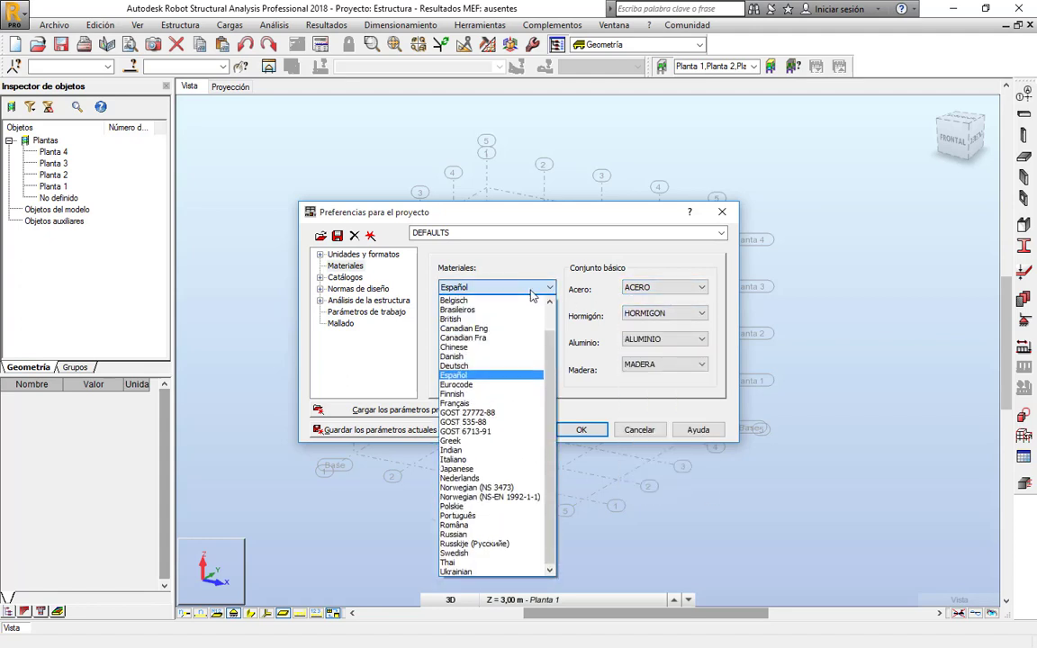
pyautogui.click(450, 371)
pyautogui.click(678, 290)
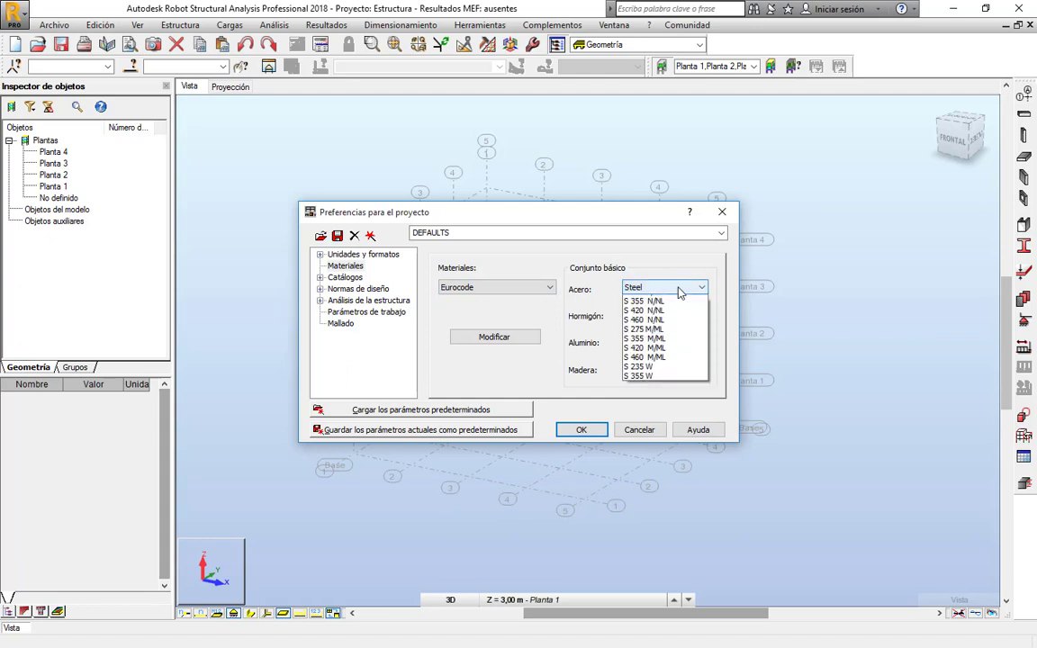
pyautogui.click(678, 290)
pyautogui.click(680, 315)
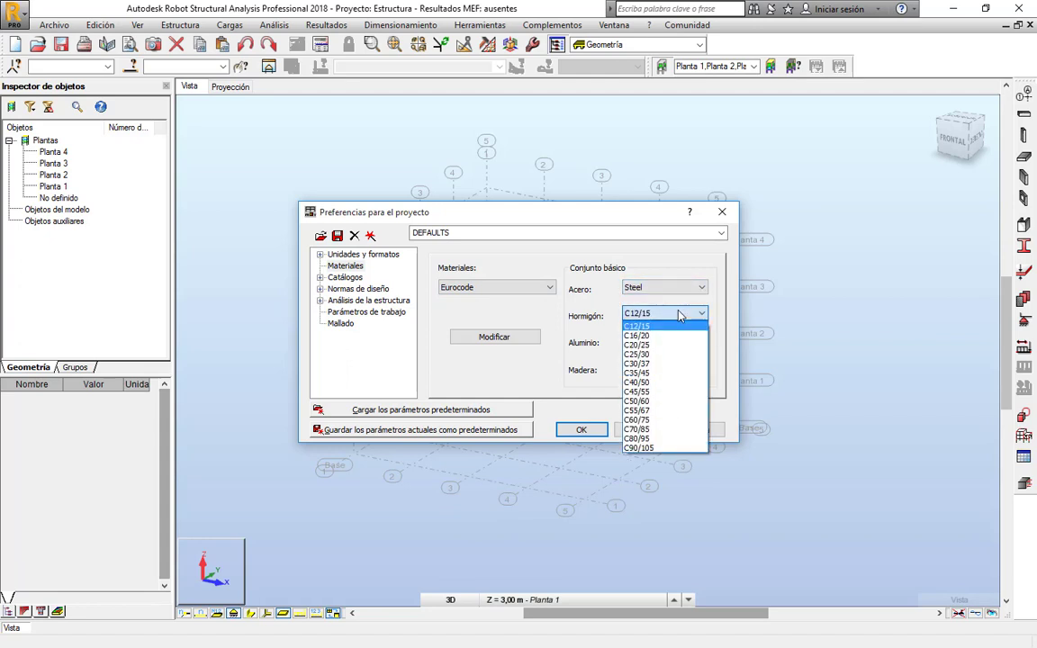
pyautogui.click(680, 316)
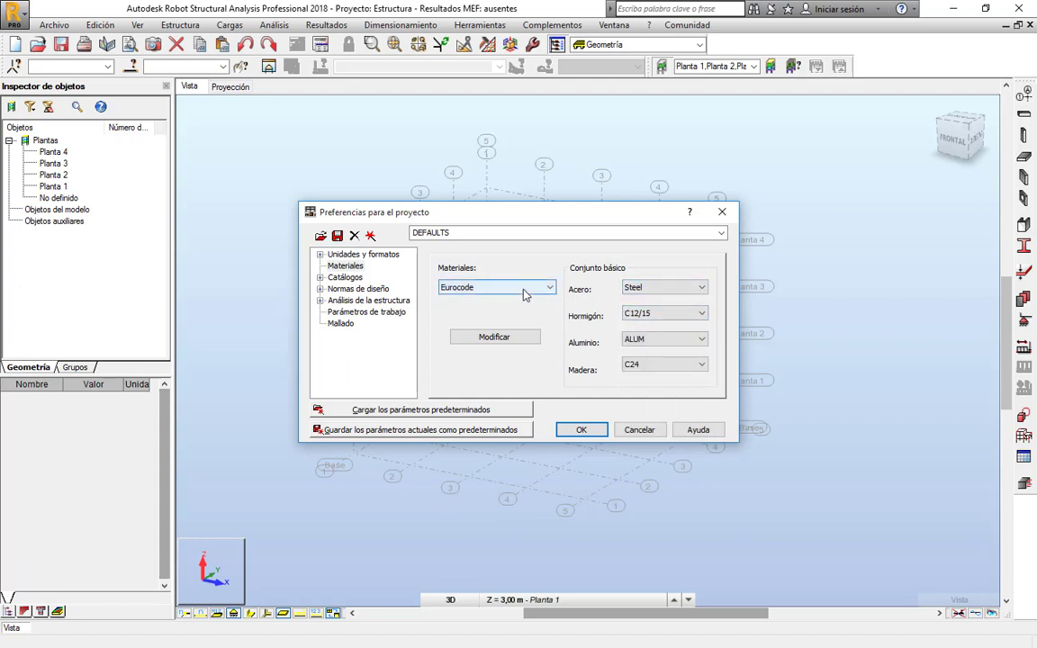
# - Set the project's material set back to Español
pyautogui.click(525, 288)
pyautogui.scroll(1, 558, 311)
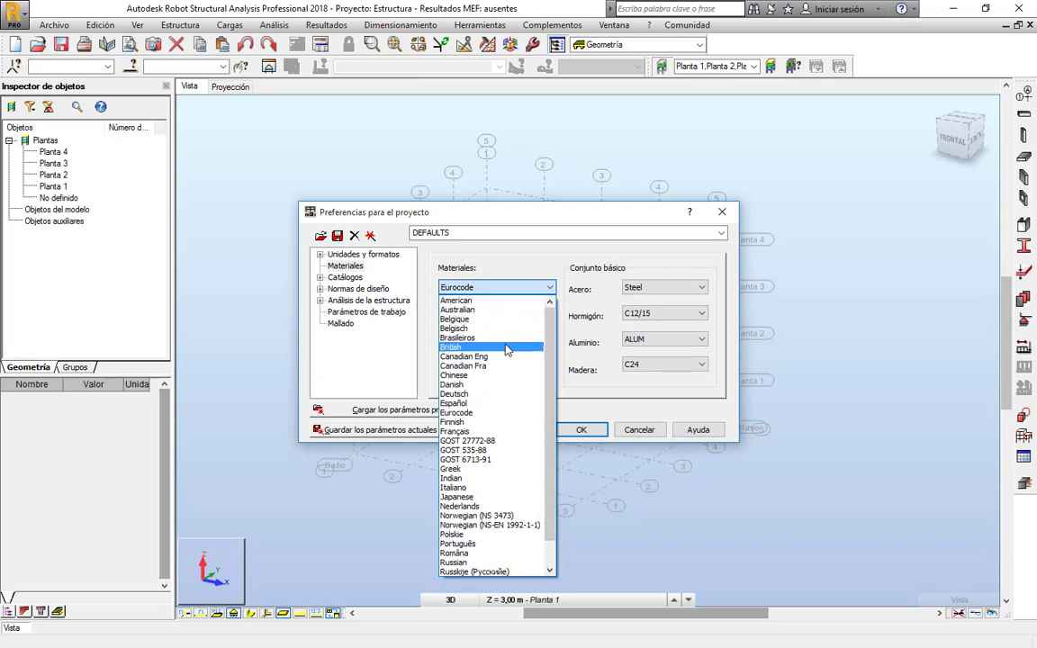
pyautogui.click(483, 403)
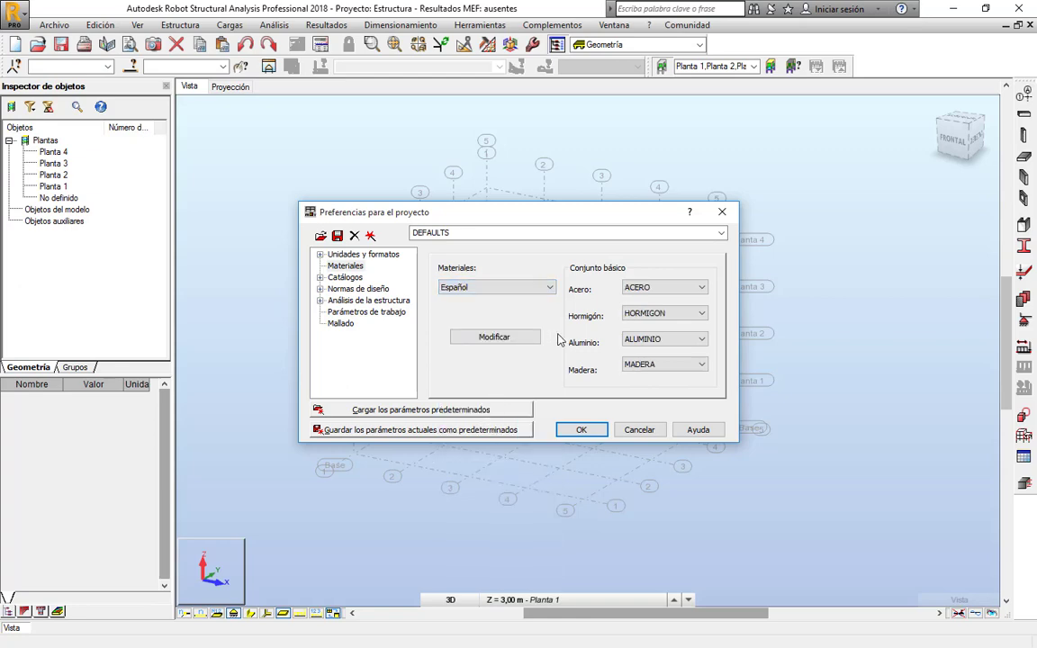
# - Open the Español material definitions for modification and name a new concrete material FC 250
pyautogui.click(495, 337)
pyautogui.moveTo(461, 198); pyautogui.dragTo(518, 196)
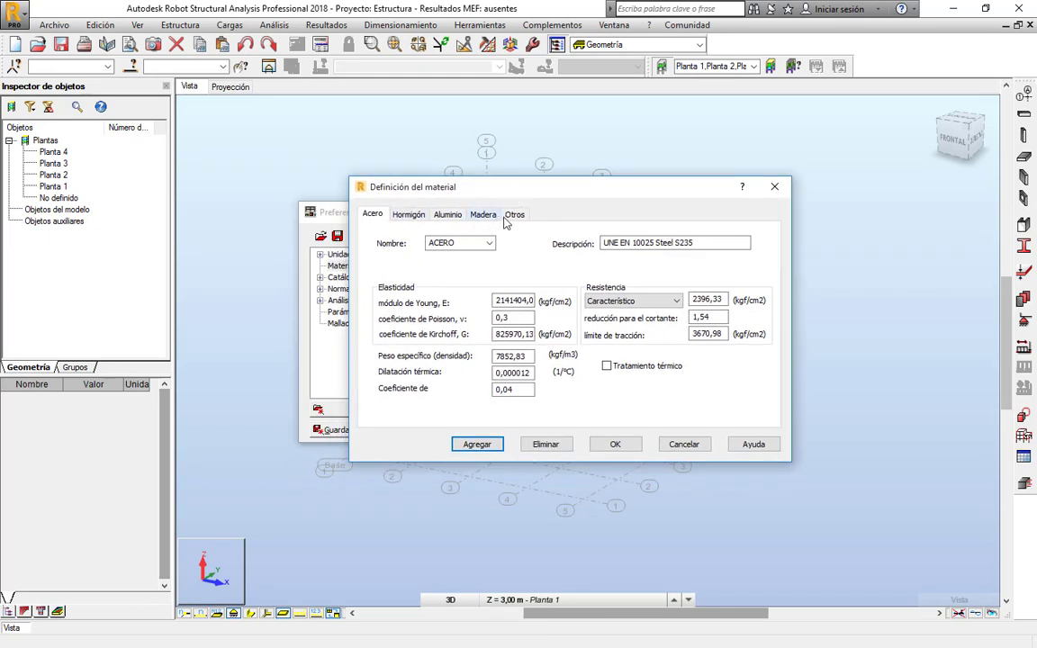
pyautogui.click(409, 215)
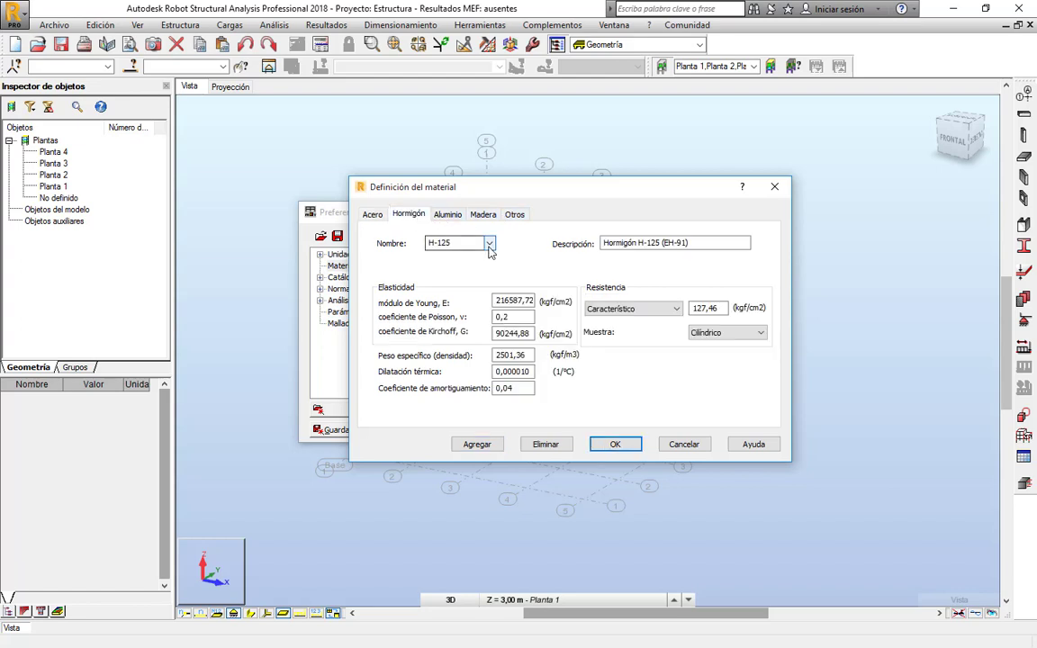
pyautogui.moveTo(470, 243); pyautogui.dragTo(419, 245)
pyautogui.write('FC 250')
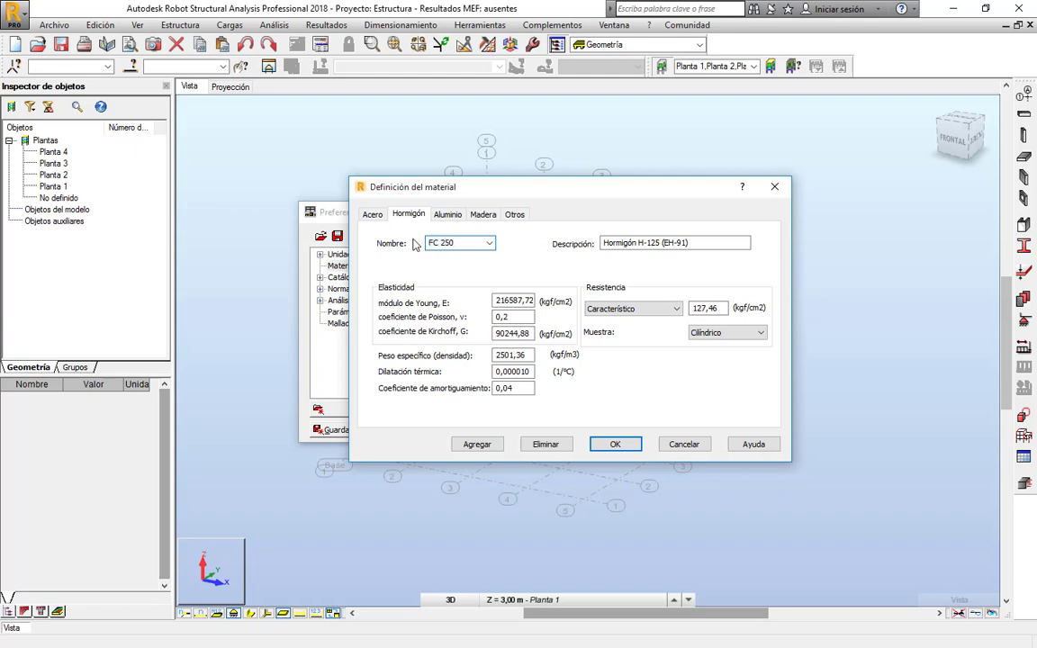
# - Review the FC 250 concrete's elasticity, thermal expansion and strength values, and set its description to CONCRETO 250
pyautogui.moveTo(720, 245); pyautogui.dragTo(579, 238)
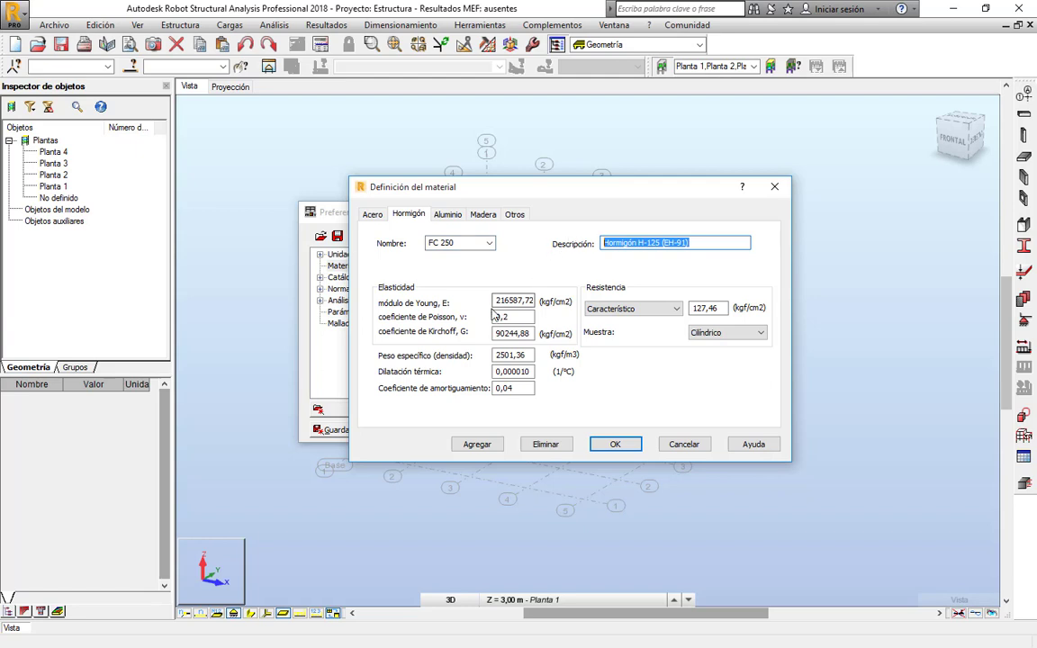
pyautogui.moveTo(497, 298); pyautogui.dragTo(579, 341)
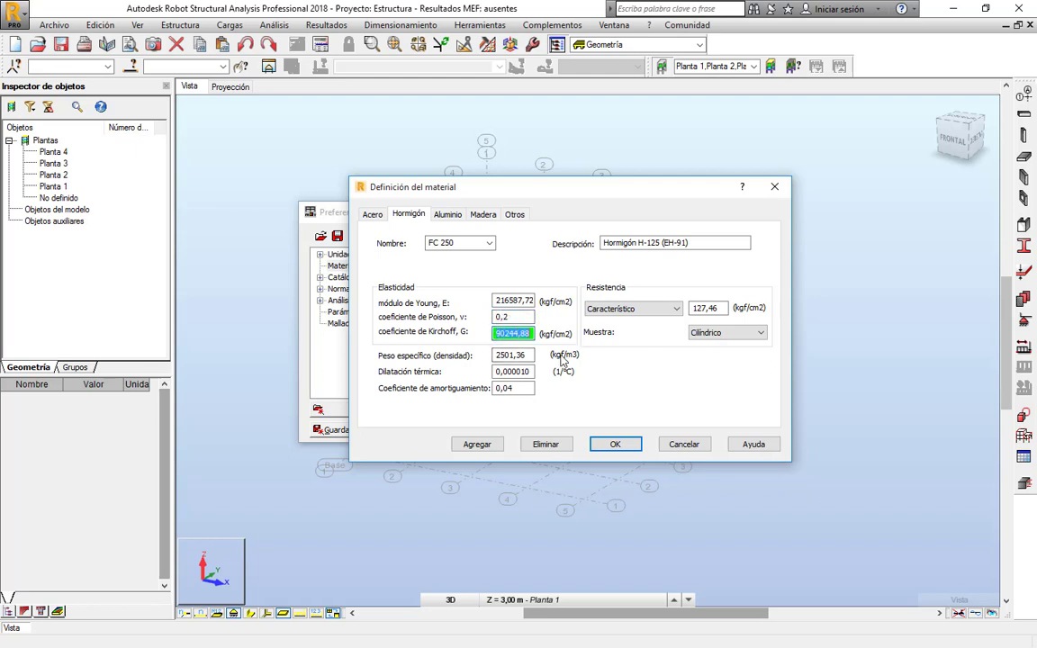
pyautogui.moveTo(495, 356); pyautogui.dragTo(532, 385)
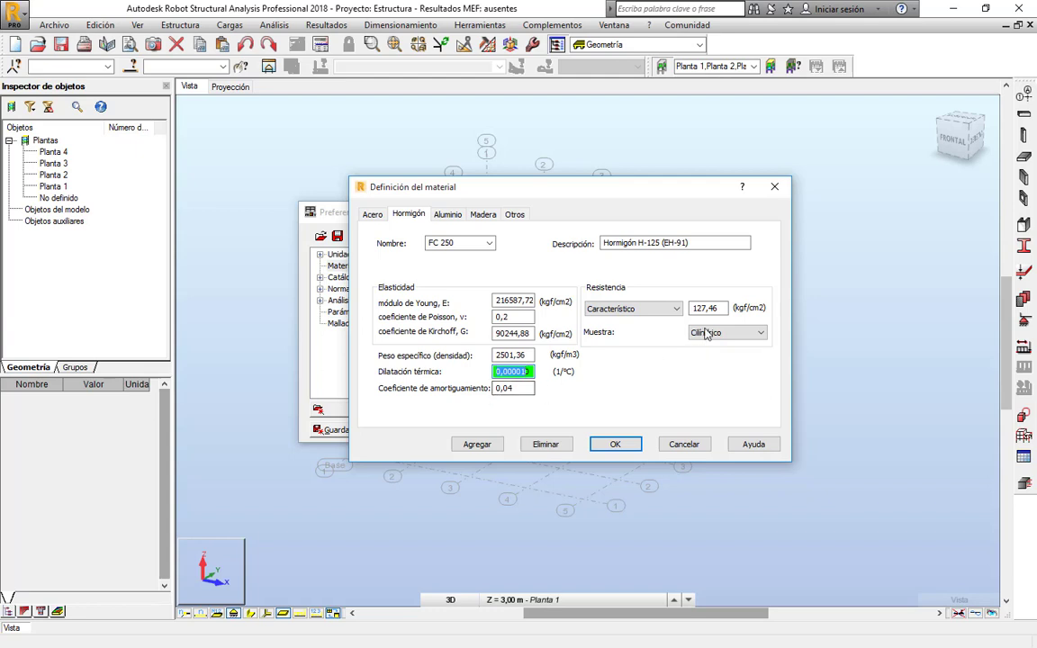
pyautogui.moveTo(694, 308); pyautogui.dragTo(725, 308)
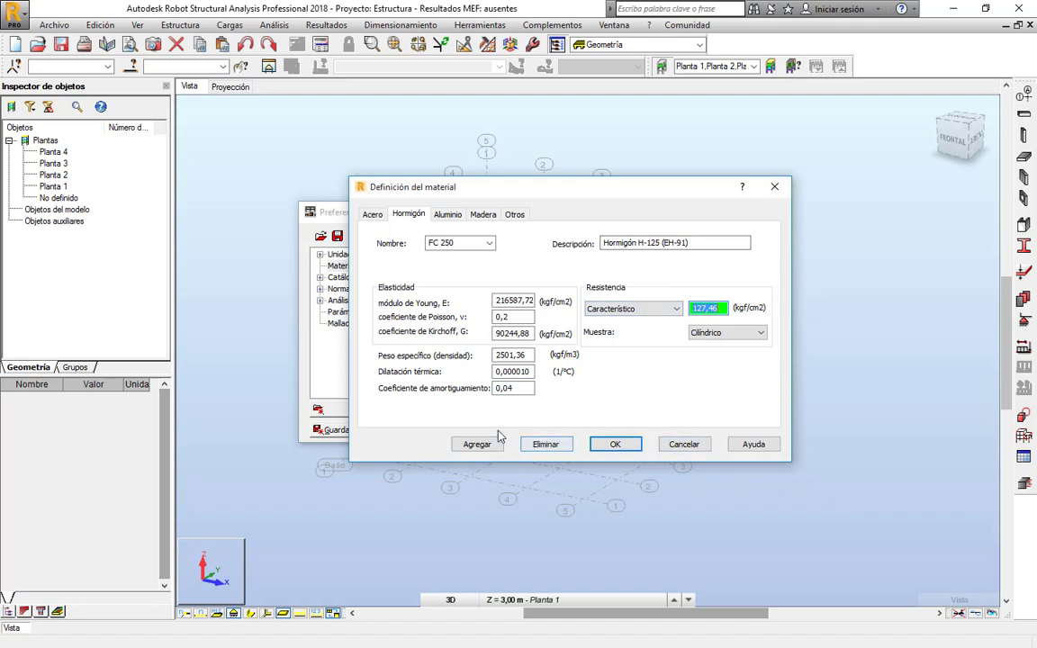
pyautogui.moveTo(694, 240); pyautogui.dragTo(545, 245)
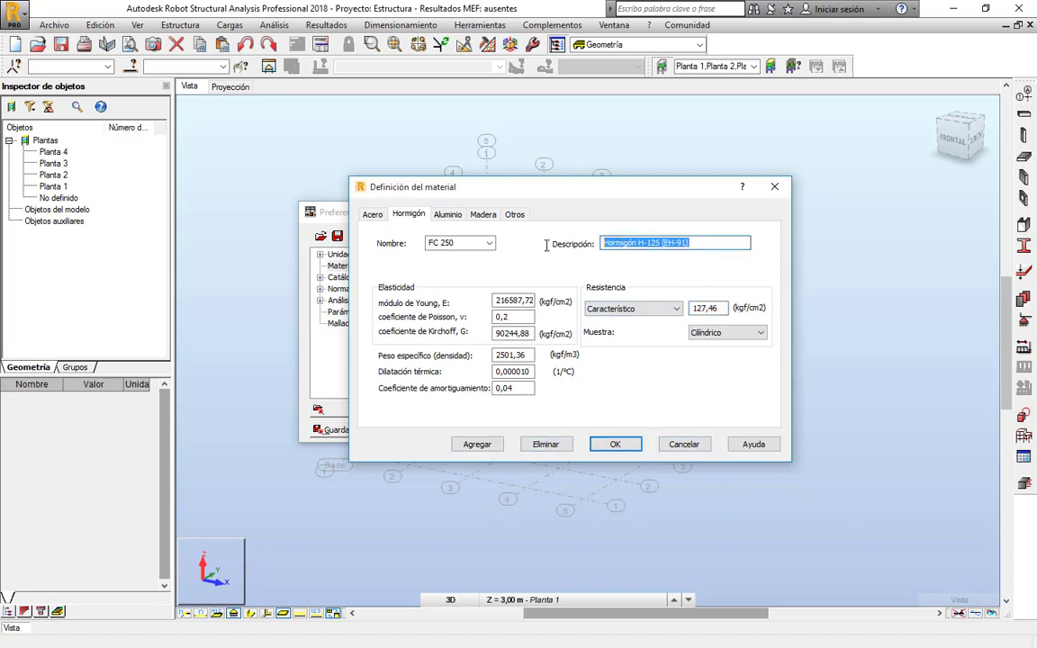
pyautogui.write('CONCRETO 250')
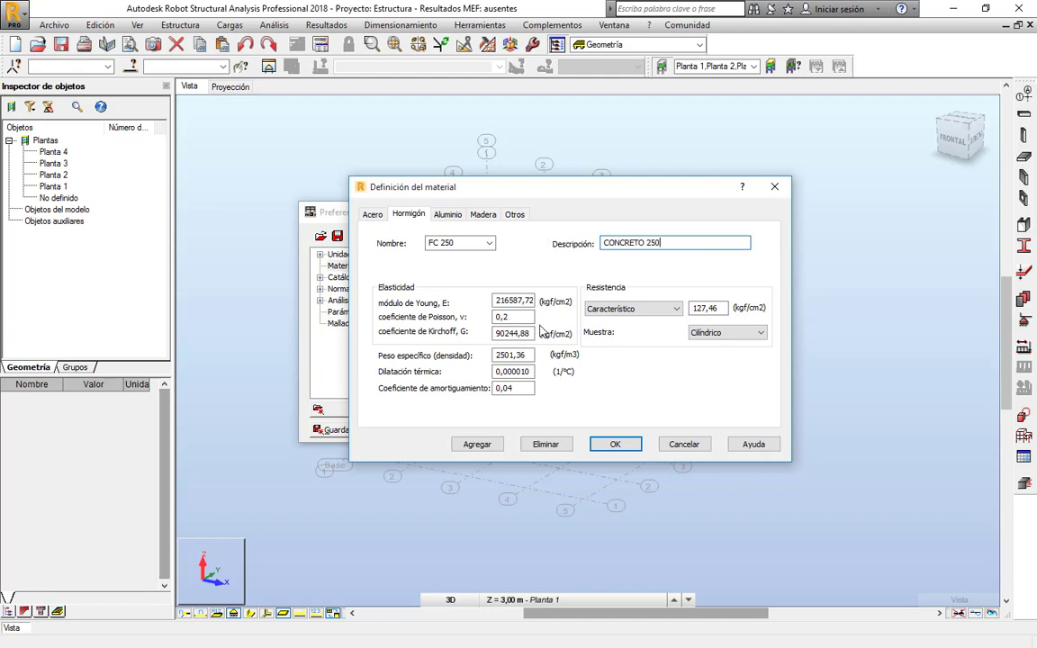
# - Add the FC 250 concrete to the material definitions and choose it as the project's basic concrete
pyautogui.click(478, 446)
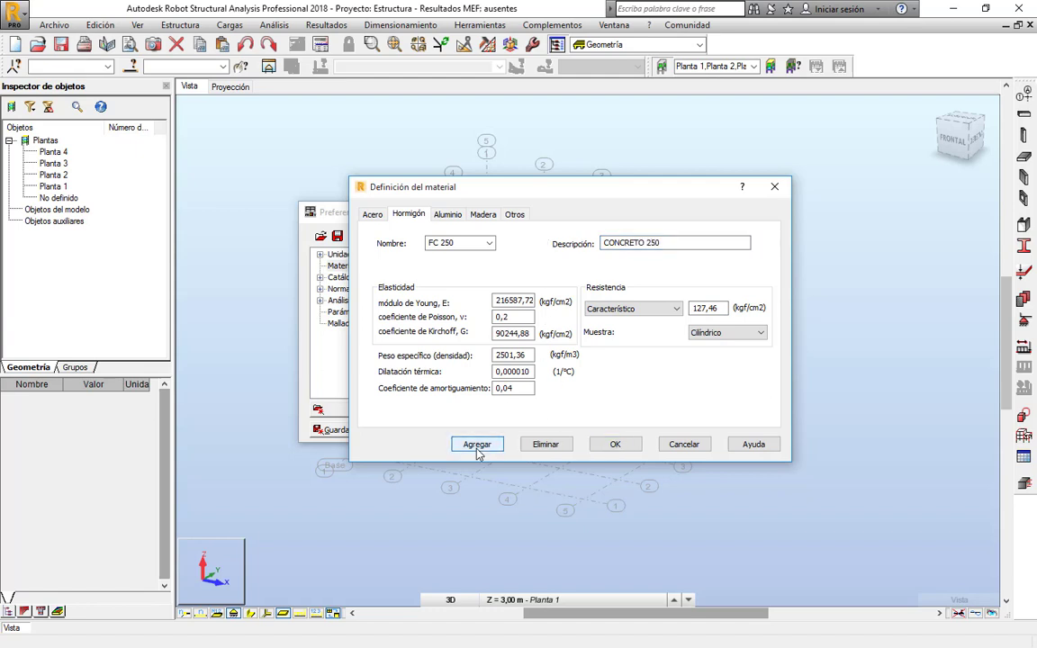
pyautogui.click(613, 447)
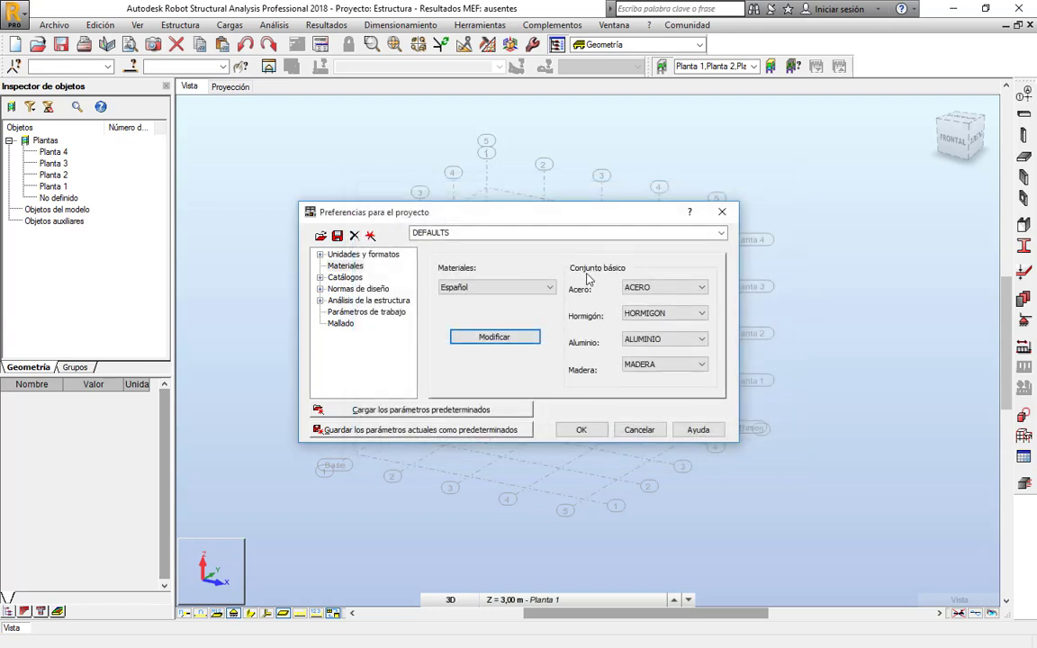
pyautogui.click(668, 322)
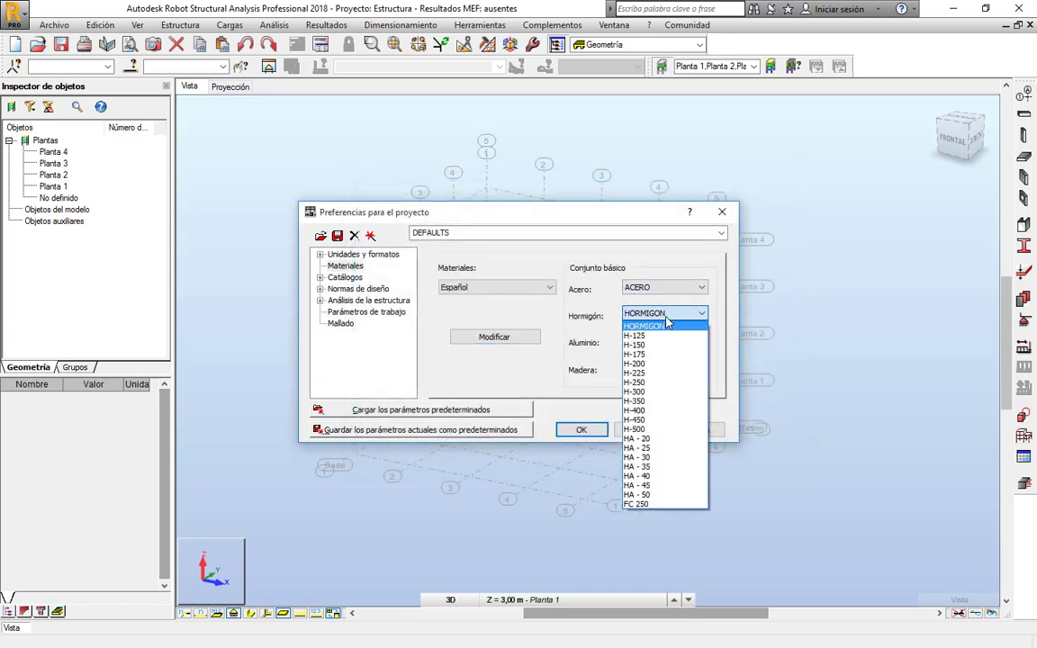
pyautogui.click(678, 505)
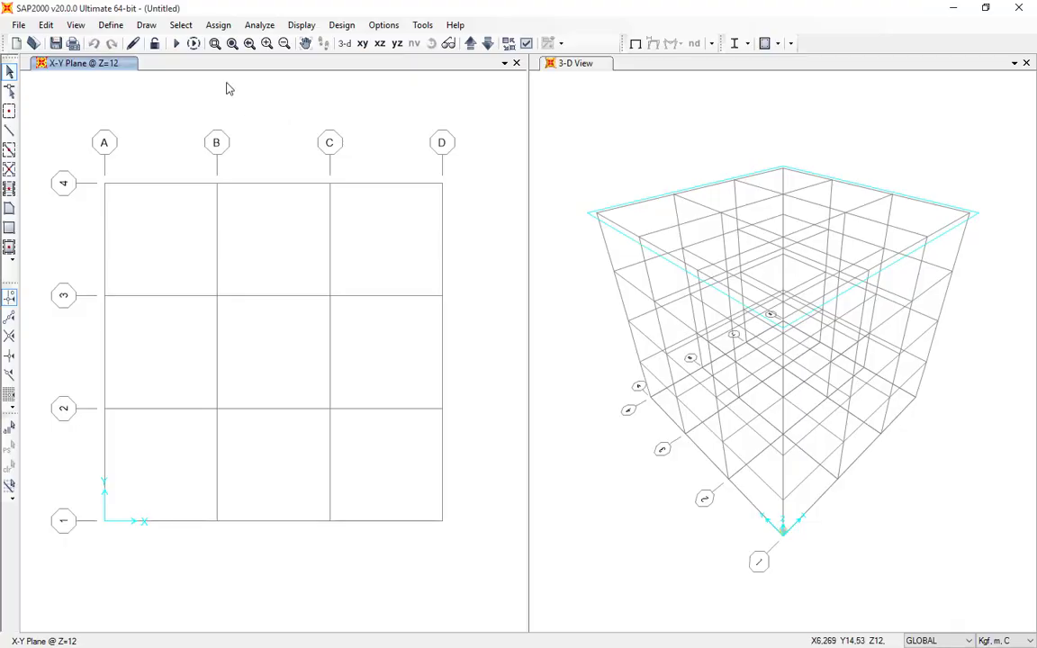
# - Switch to SAP2000, display the model's material definitions, and start adding a new material
pyautogui.click(109, 24)
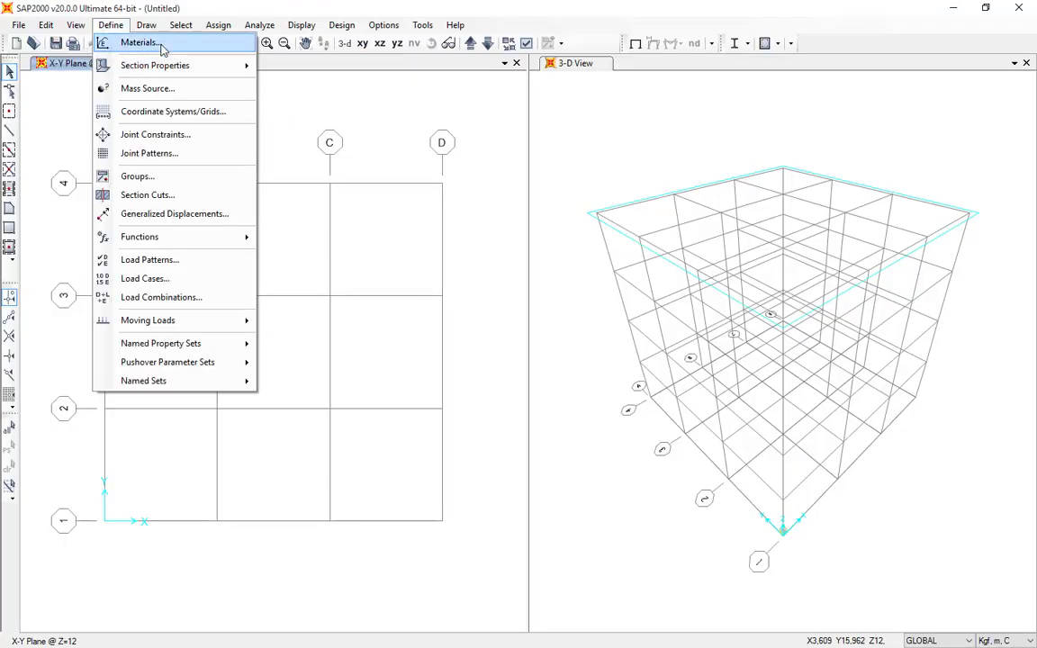
pyautogui.click(162, 43)
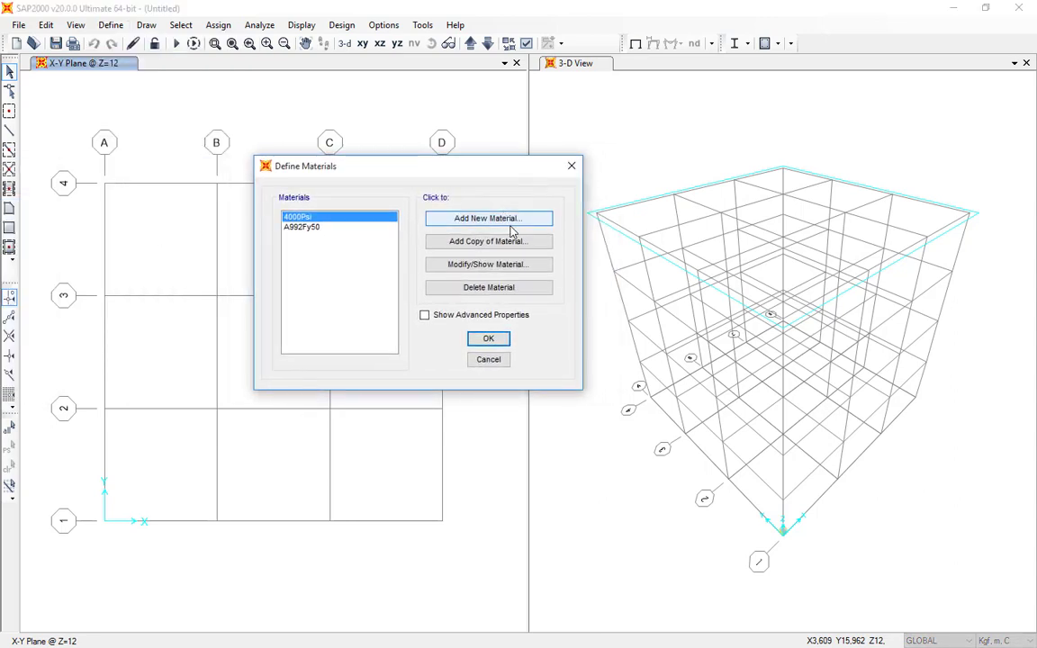
pyautogui.moveTo(446, 171); pyautogui.dragTo(465, 193)
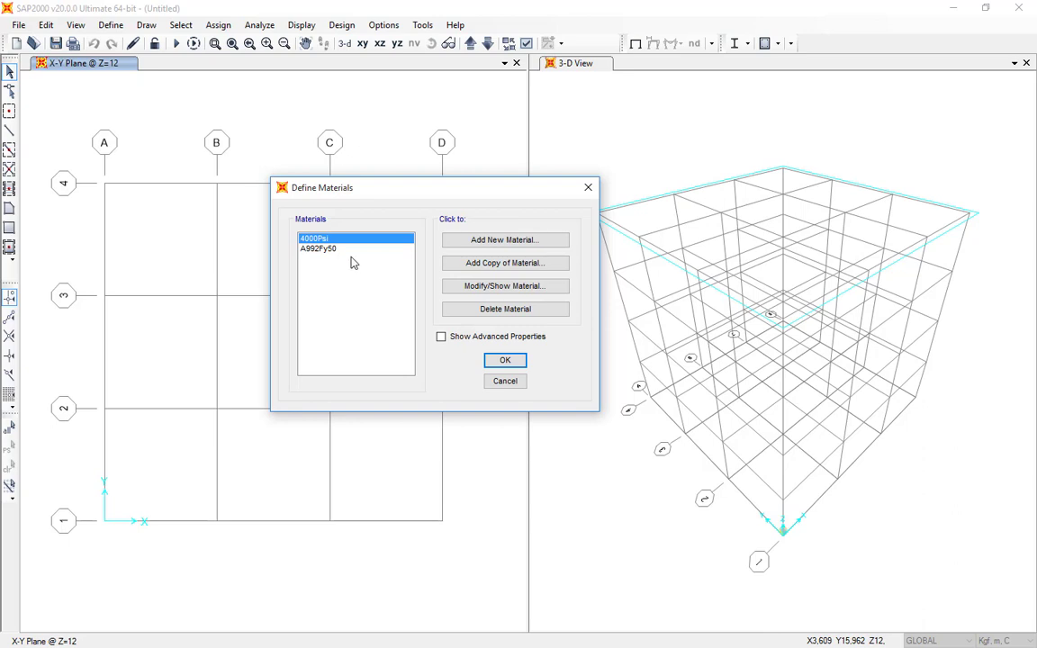
pyautogui.click(472, 248)
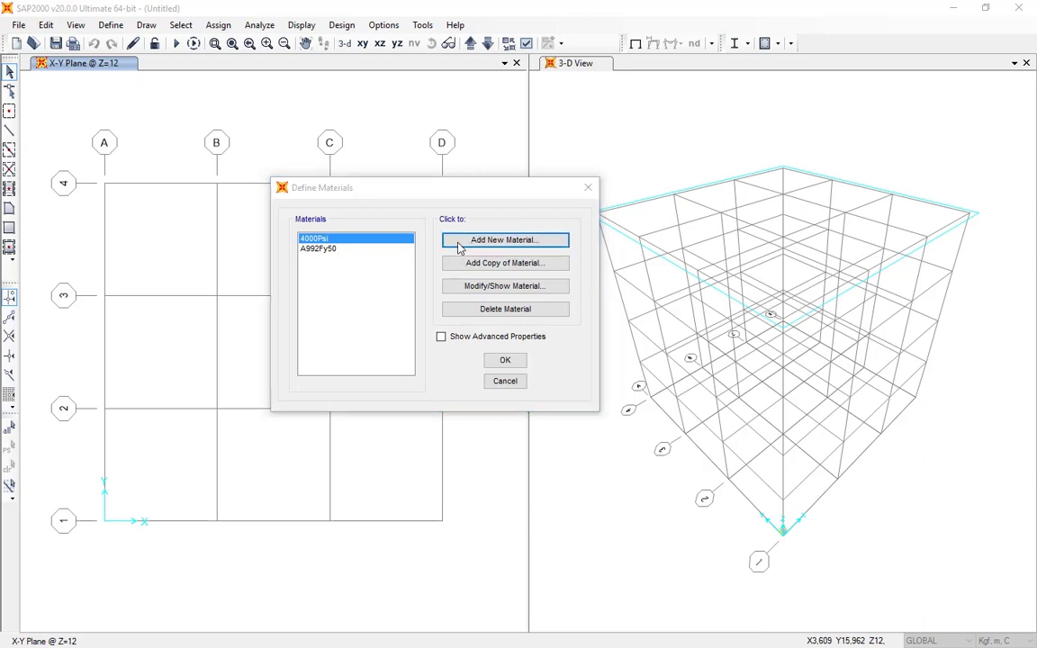
pyautogui.moveTo(543, 207); pyautogui.dragTo(516, 208)
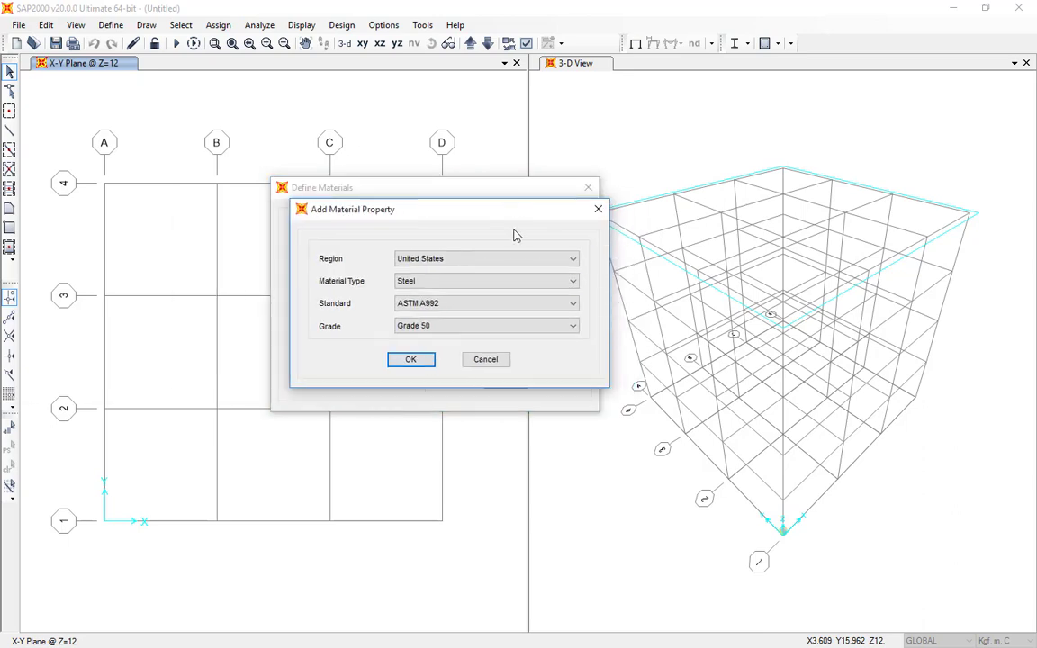
# - Browse the available regions and material types for the new material
pyautogui.click(519, 262)
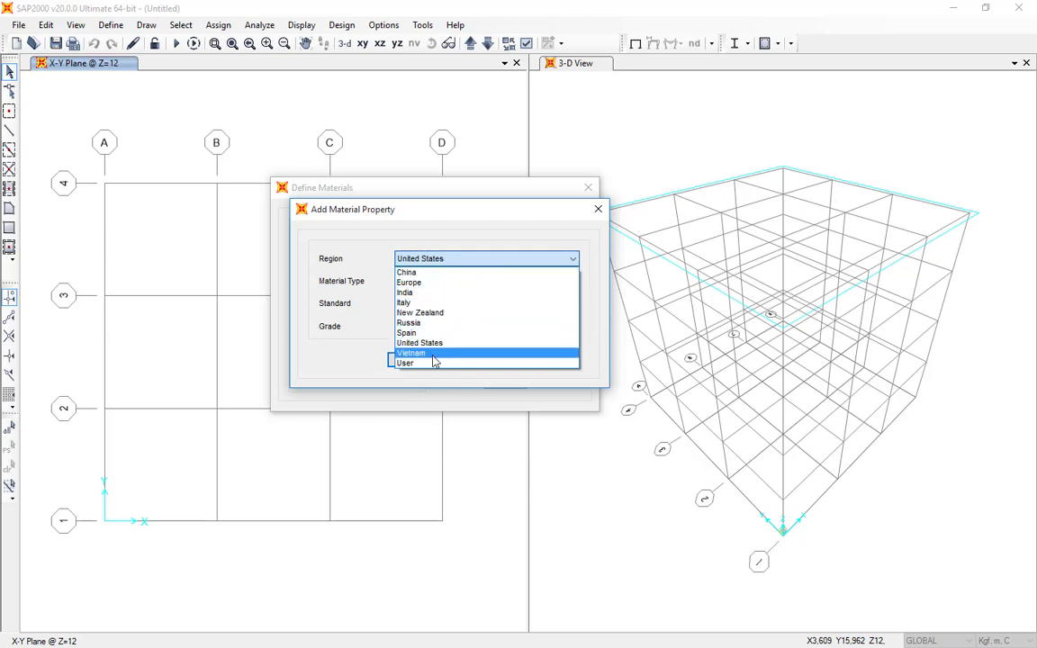
pyautogui.click(461, 237)
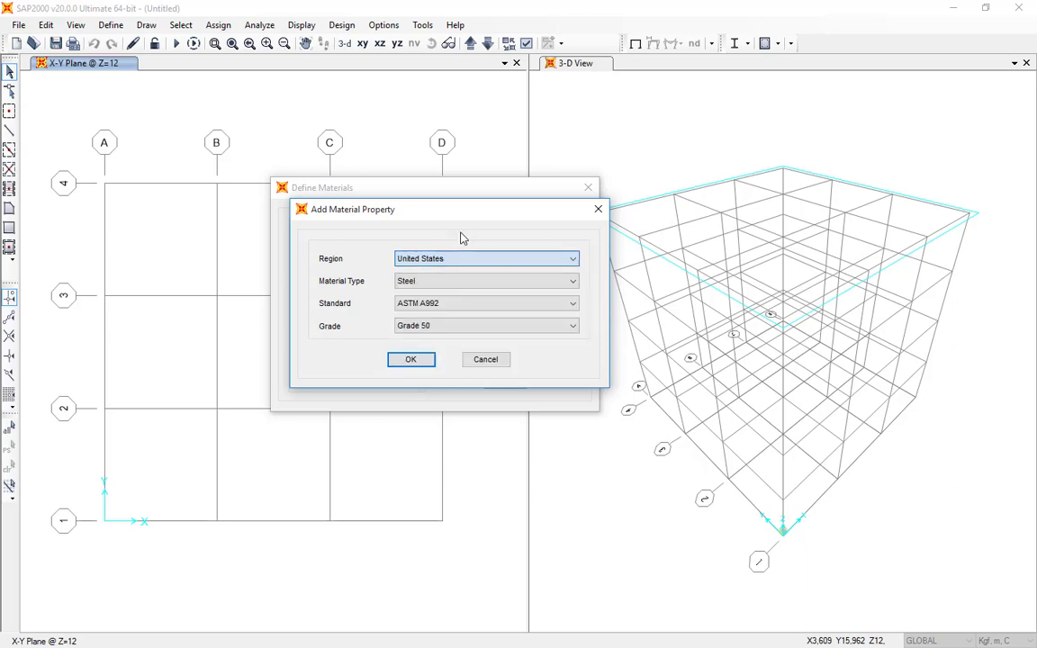
pyautogui.click(457, 284)
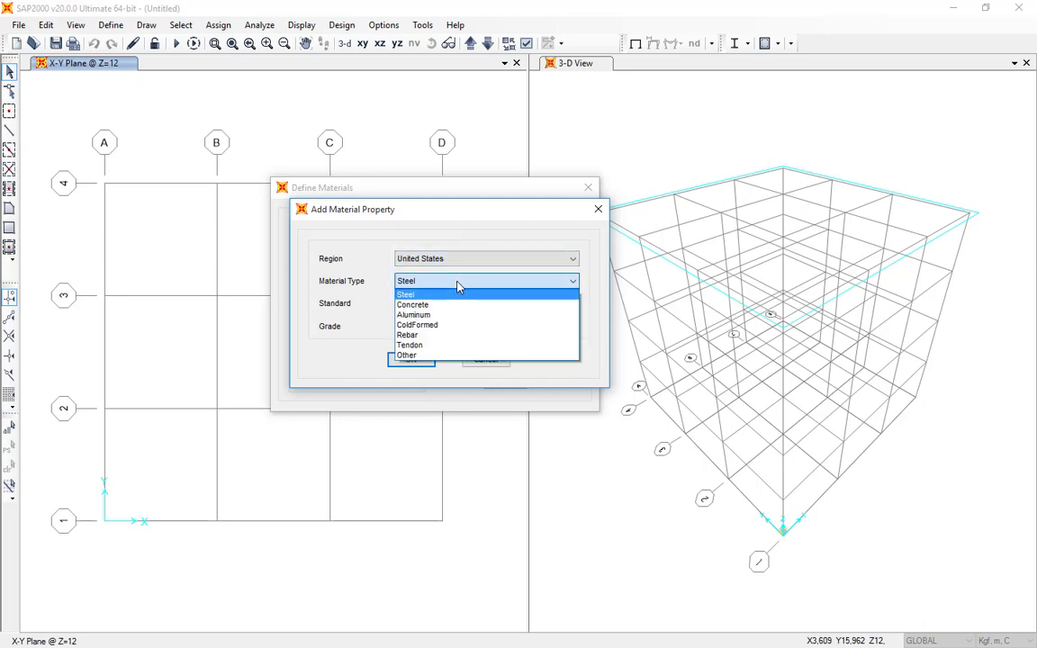
pyautogui.click(458, 282)
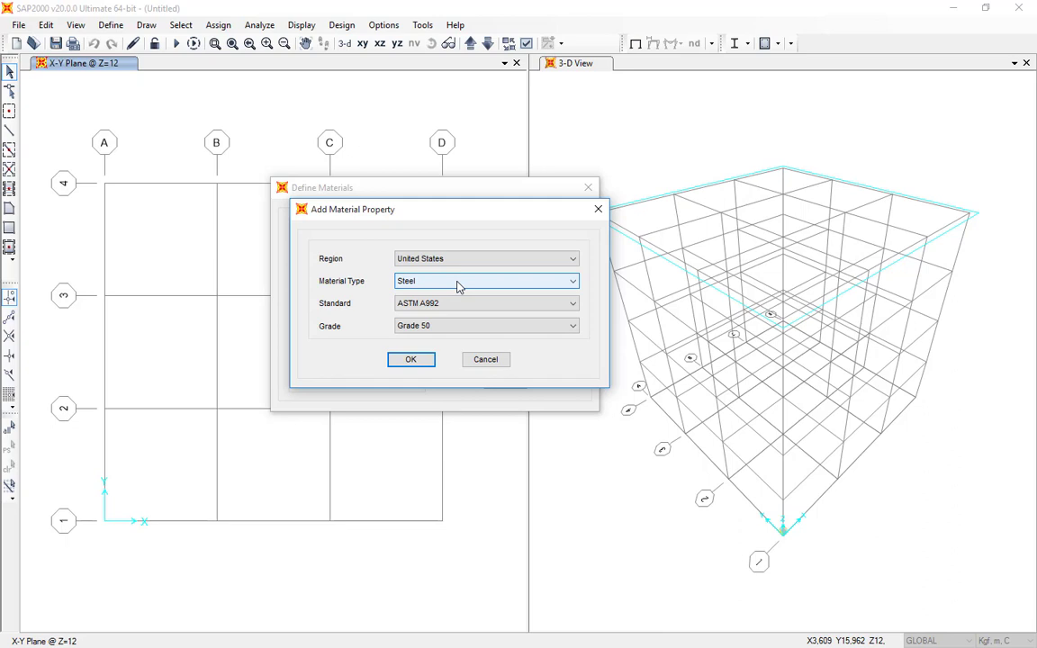
# - Switch the new material's region to Europe and check its material types, steel standards, and grades
pyautogui.click(457, 261)
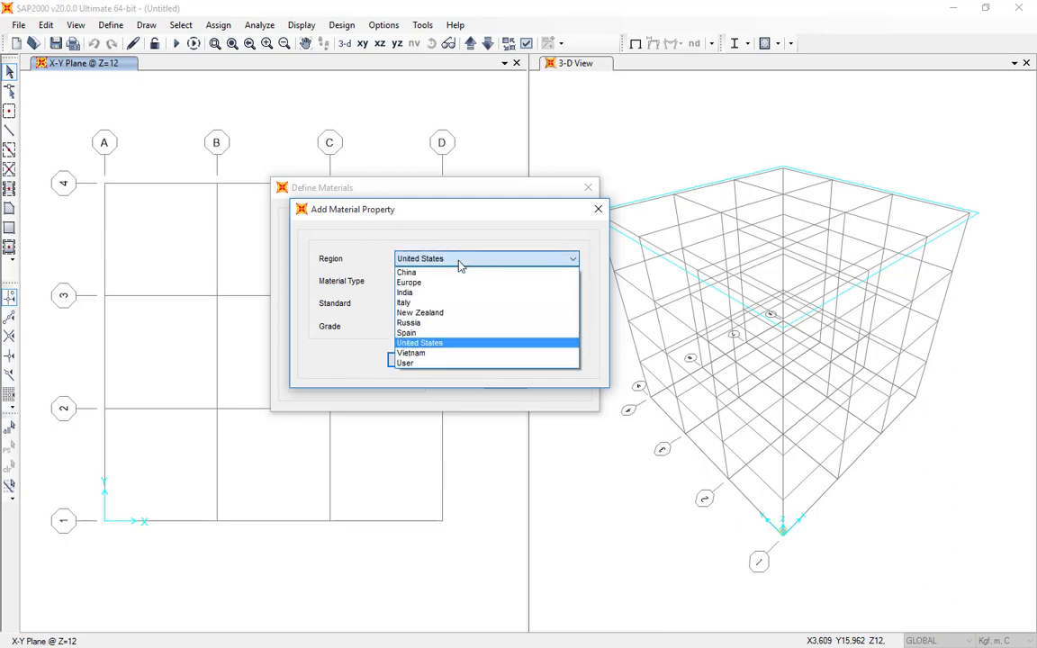
pyautogui.click(457, 283)
pyautogui.click(453, 284)
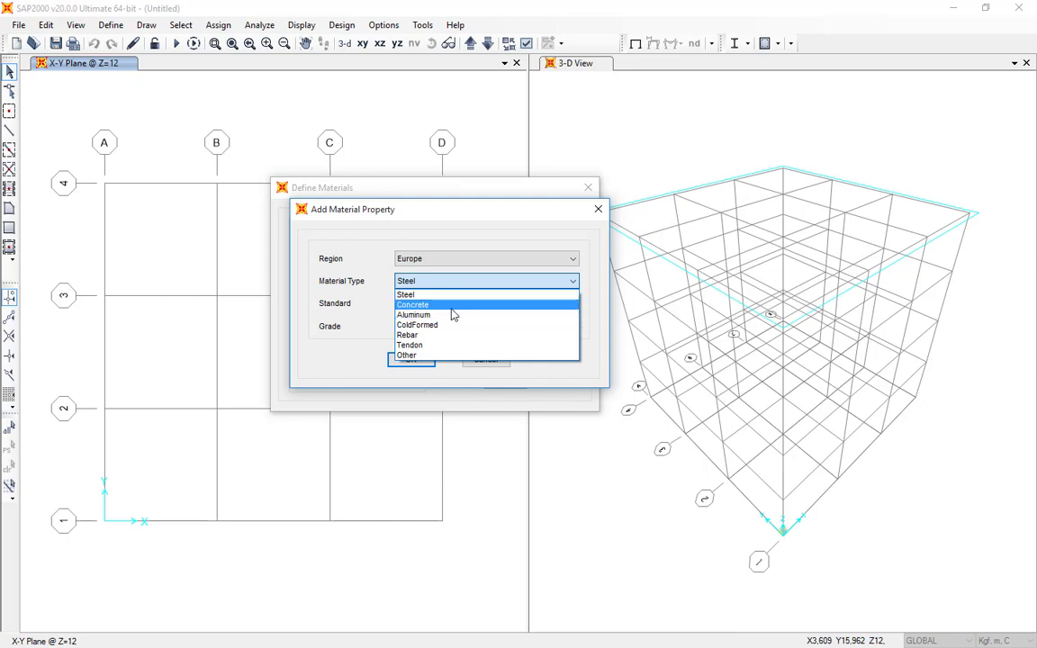
pyautogui.click(468, 272)
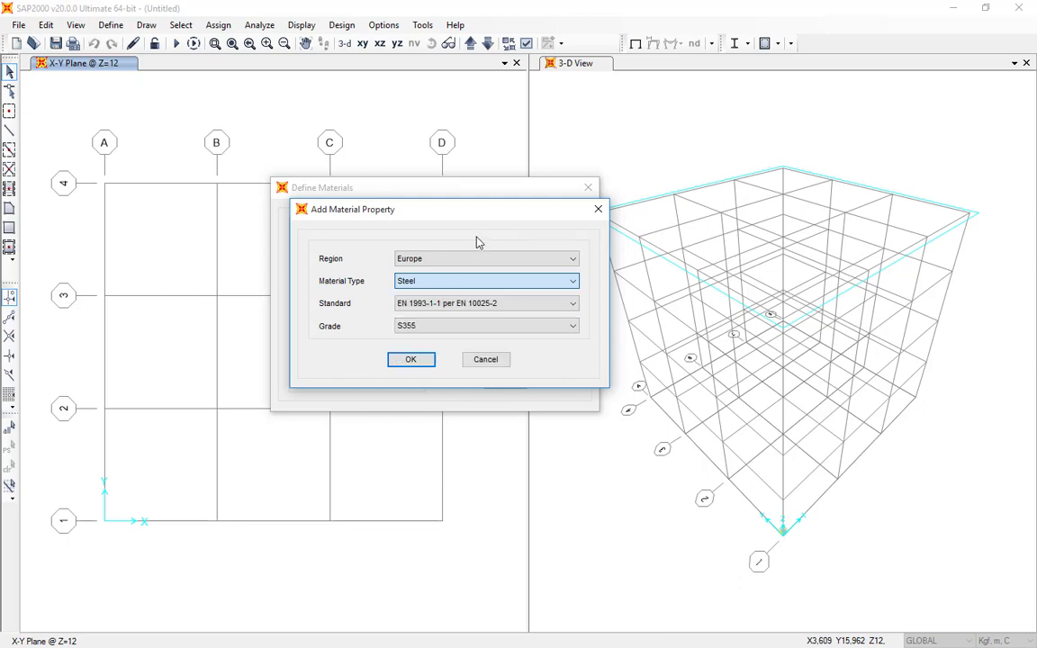
pyautogui.click(464, 303)
pyautogui.click(456, 307)
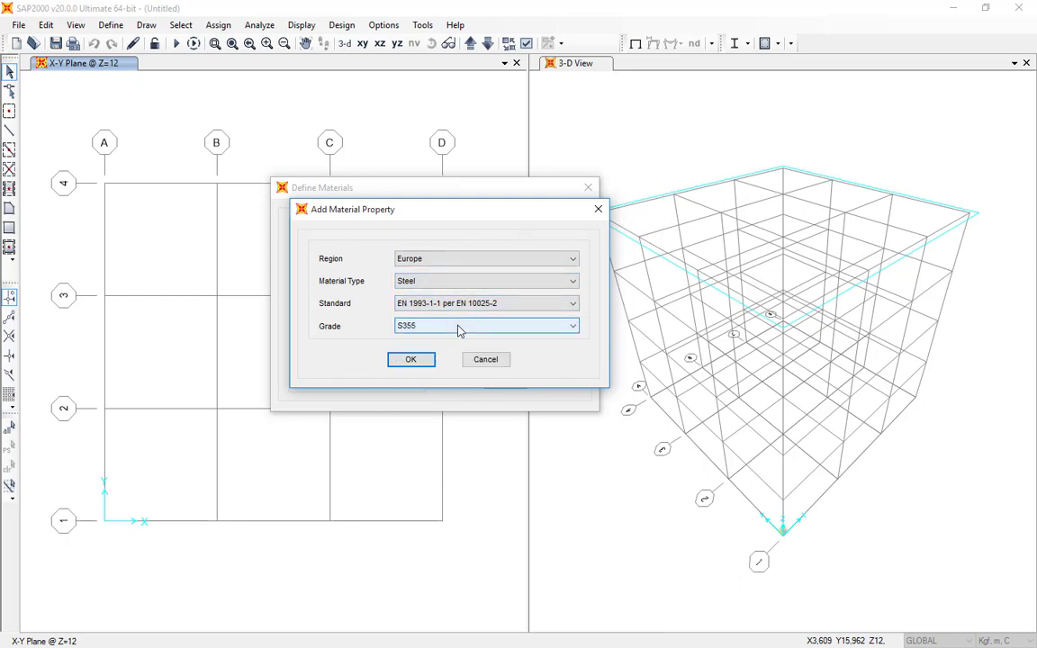
pyautogui.click(456, 329)
pyautogui.click(458, 330)
# - Add a United States steel material with standard ASTM A36 and Grade 36 to the model
pyautogui.click(461, 260)
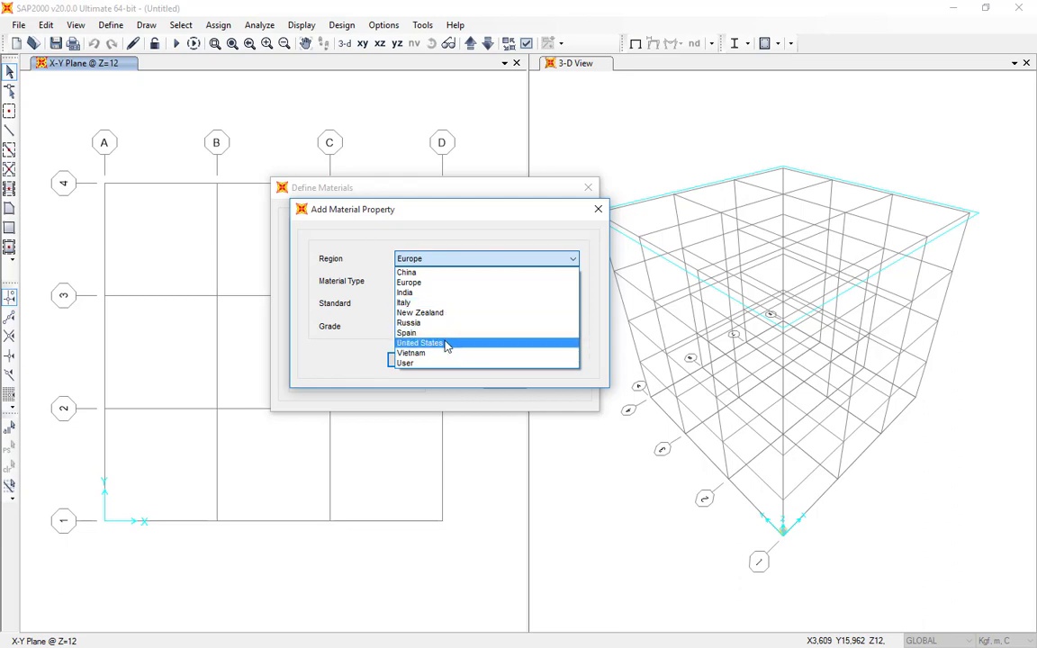
pyautogui.click(445, 344)
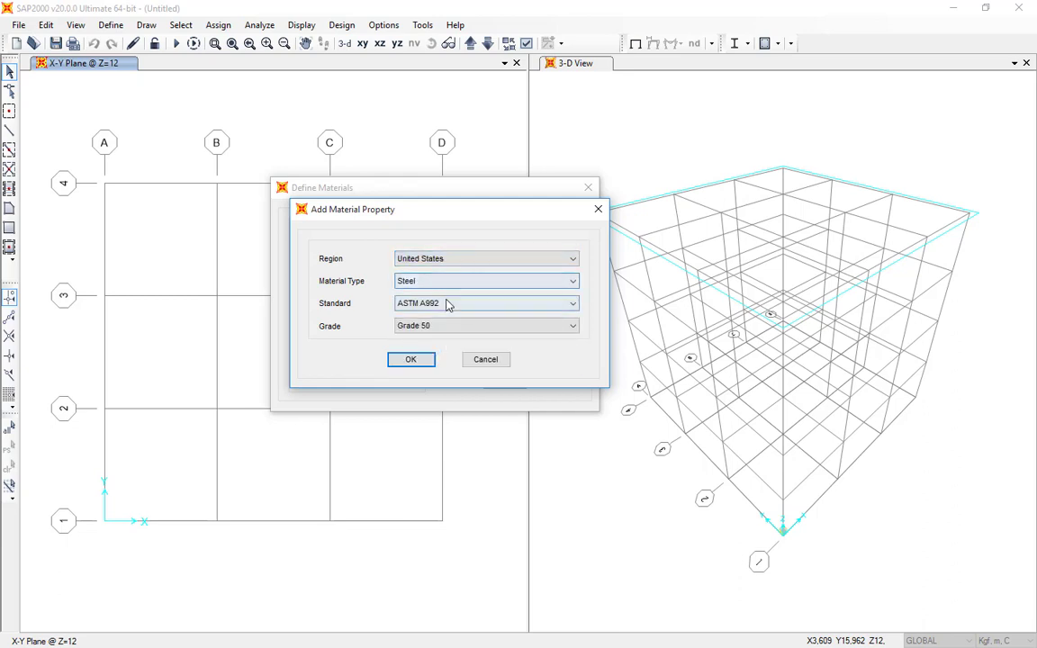
pyautogui.click(448, 303)
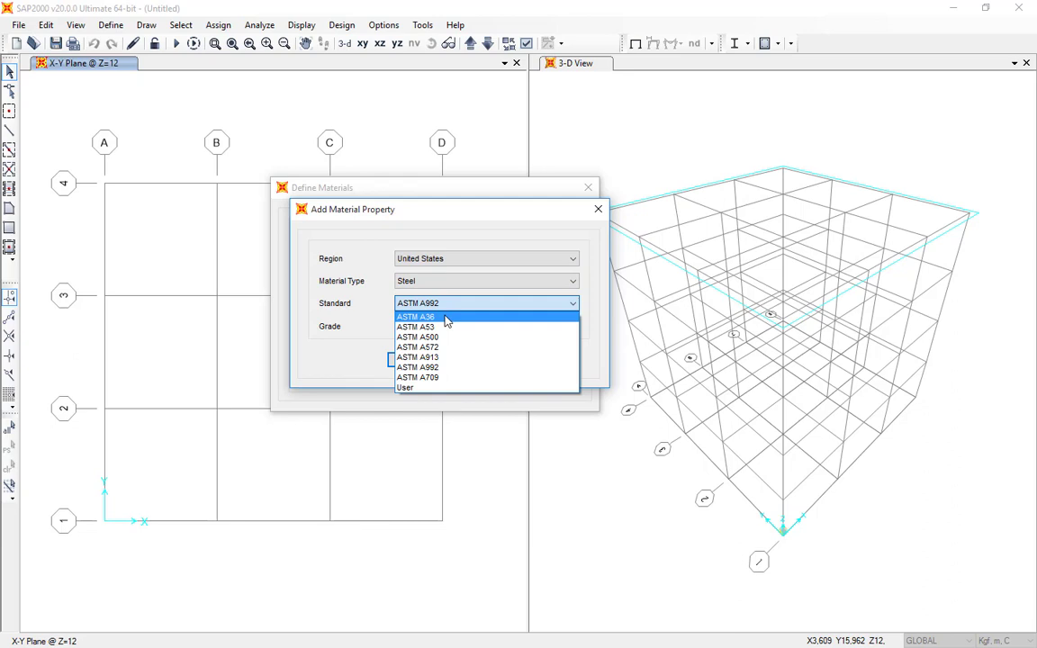
pyautogui.click(446, 318)
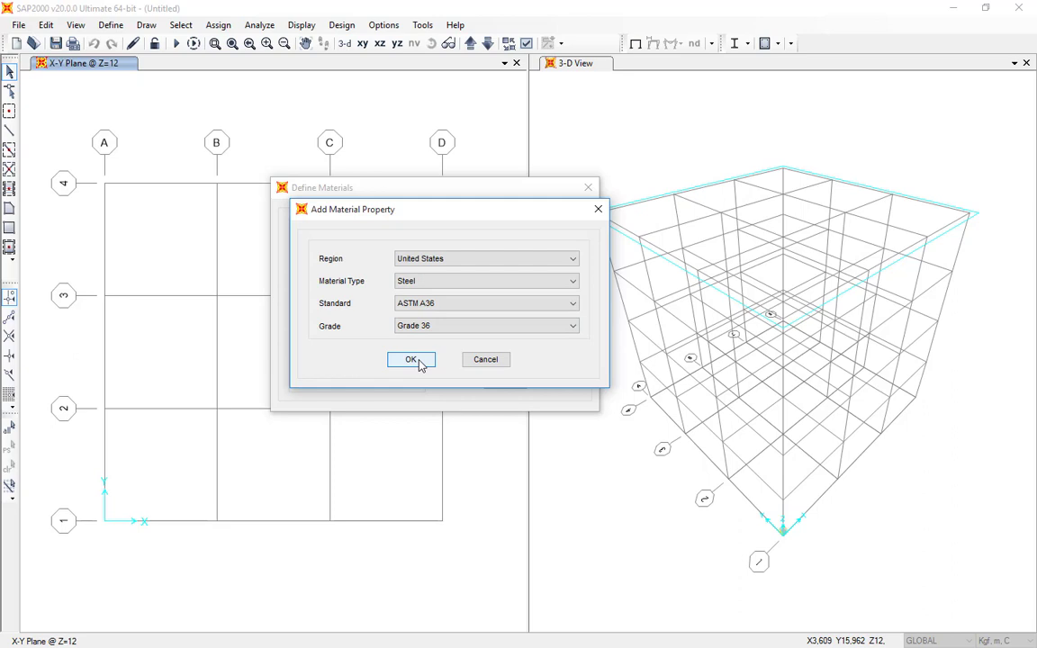
pyautogui.click(413, 360)
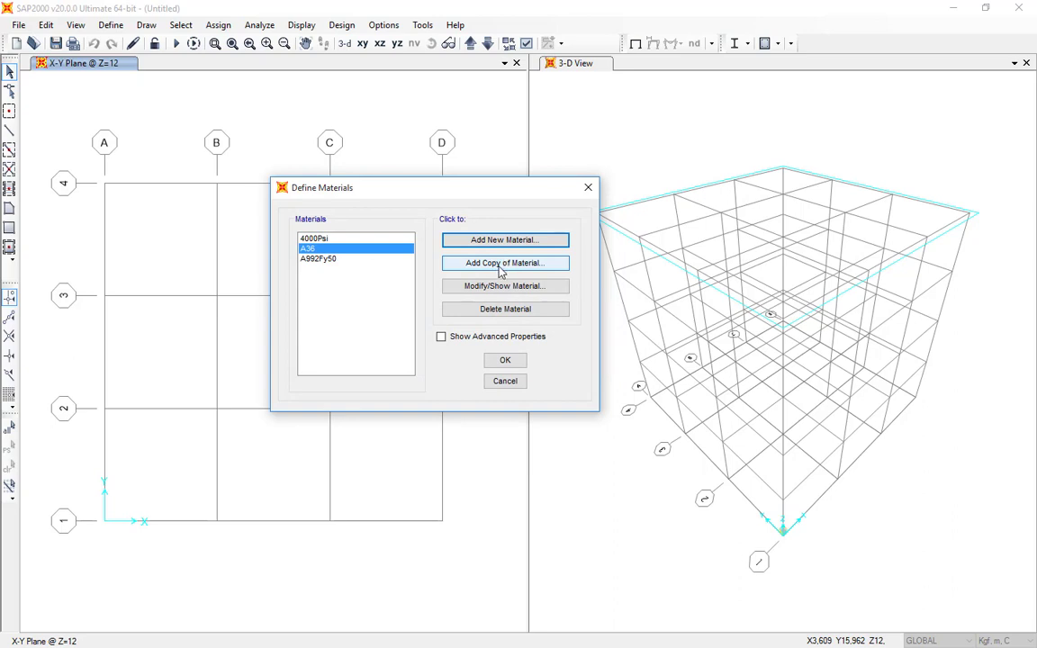
# - Create a copy of the A36 material and name it FC 250
pyautogui.click(499, 266)
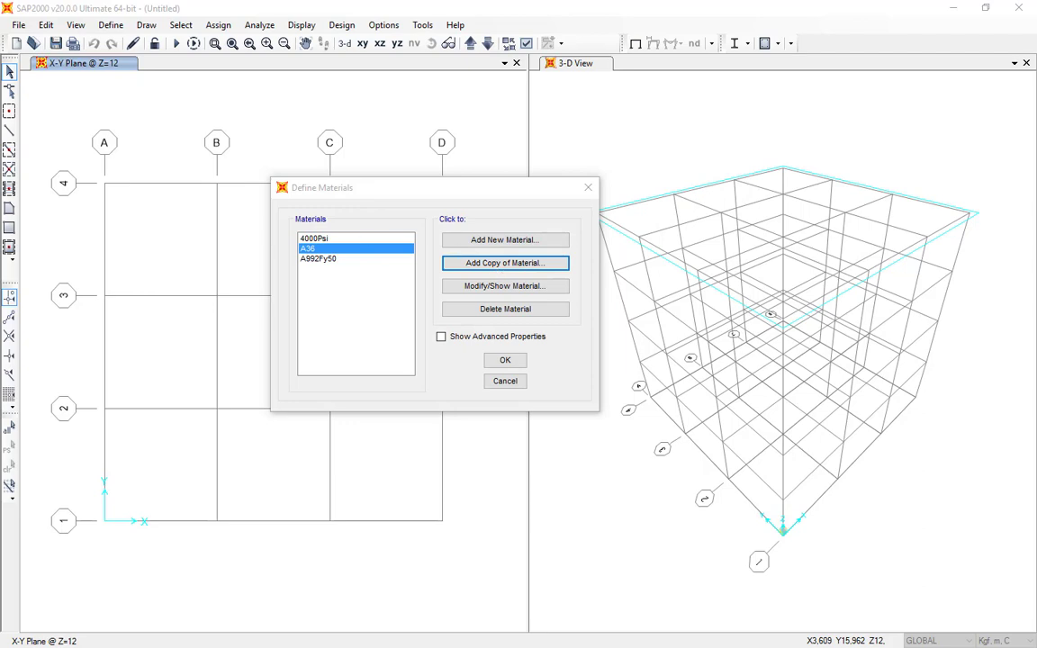
pyautogui.moveTo(127, 106); pyautogui.dragTo(337, 114)
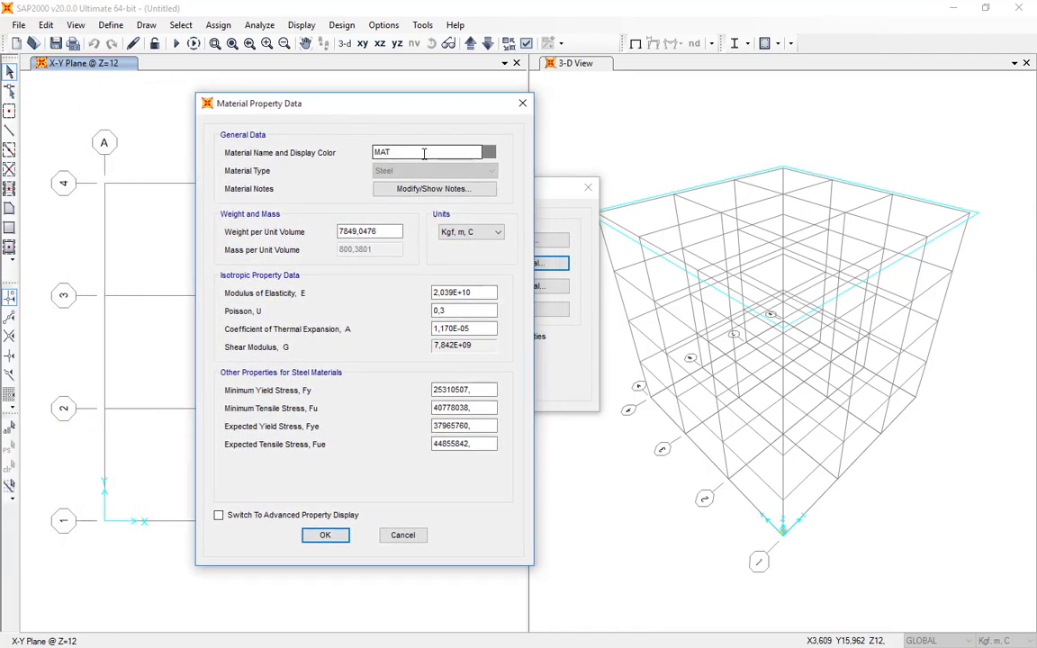
pyautogui.moveTo(424, 154); pyautogui.dragTo(350, 156)
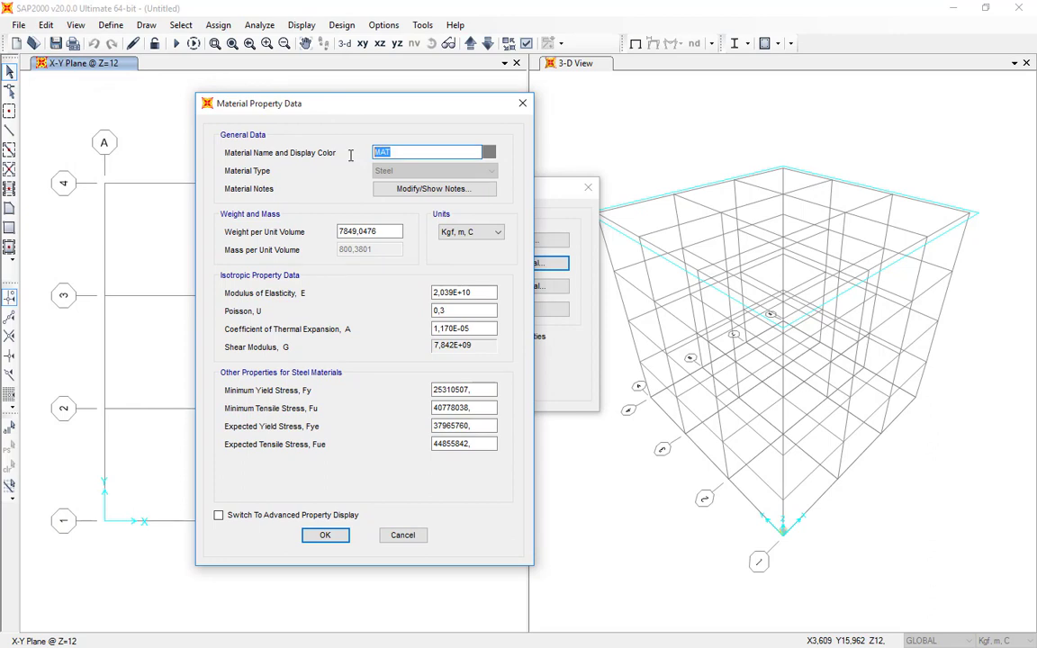
pyautogui.write('FC 250')
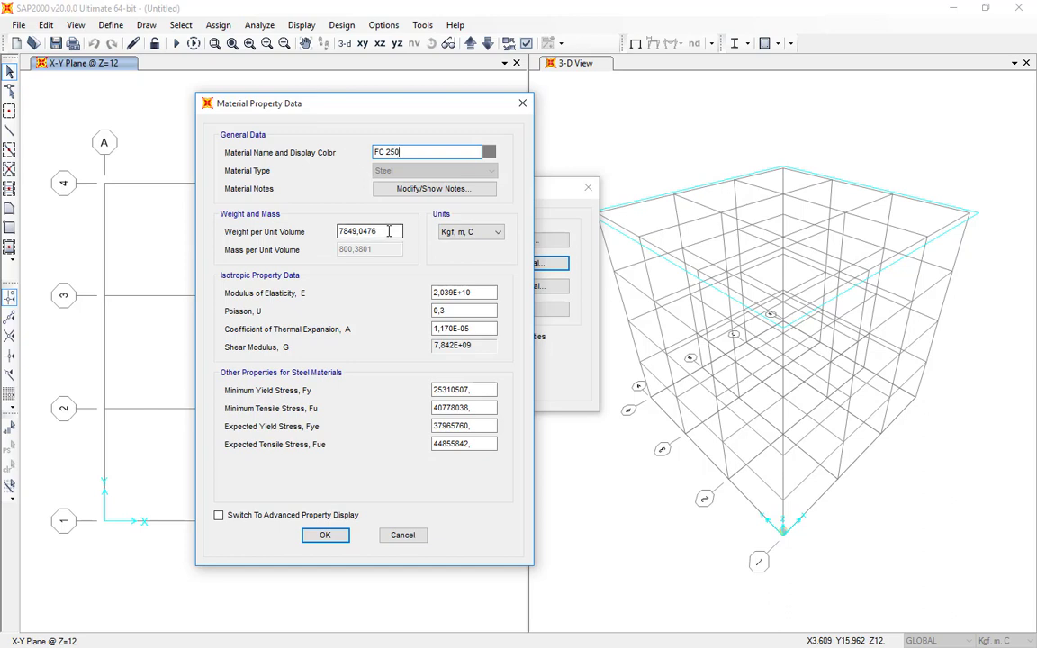
# - Review the FC 250 copy's weight, elastic and strength properties and its available units, and accept the material
pyautogui.moveTo(389, 232); pyautogui.dragTo(334, 231)
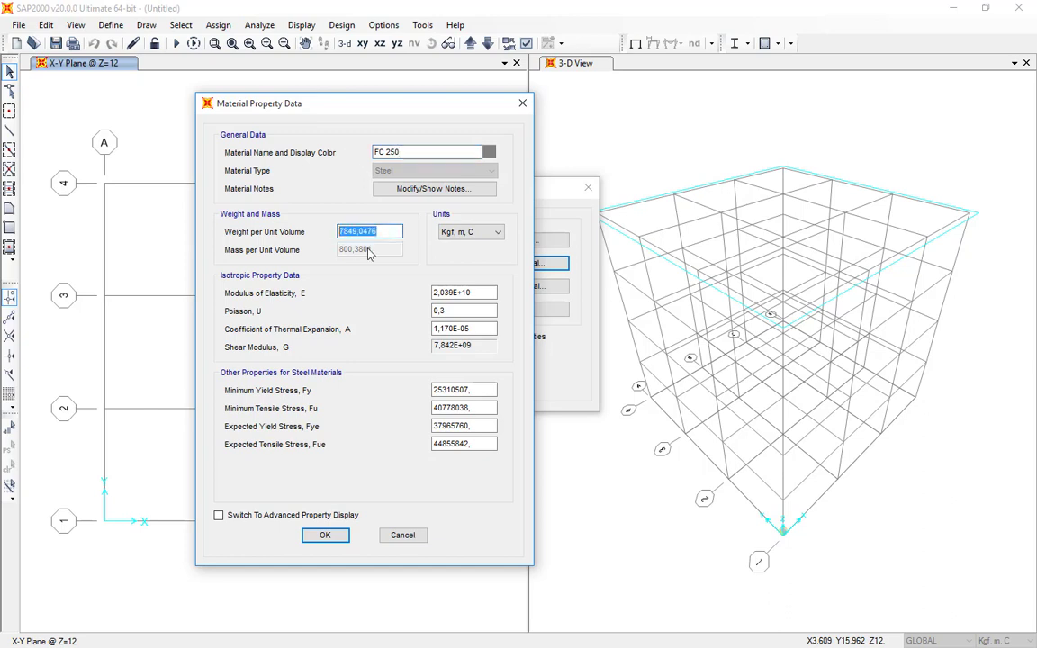
pyautogui.click(482, 293)
pyautogui.doubleClick(480, 293)
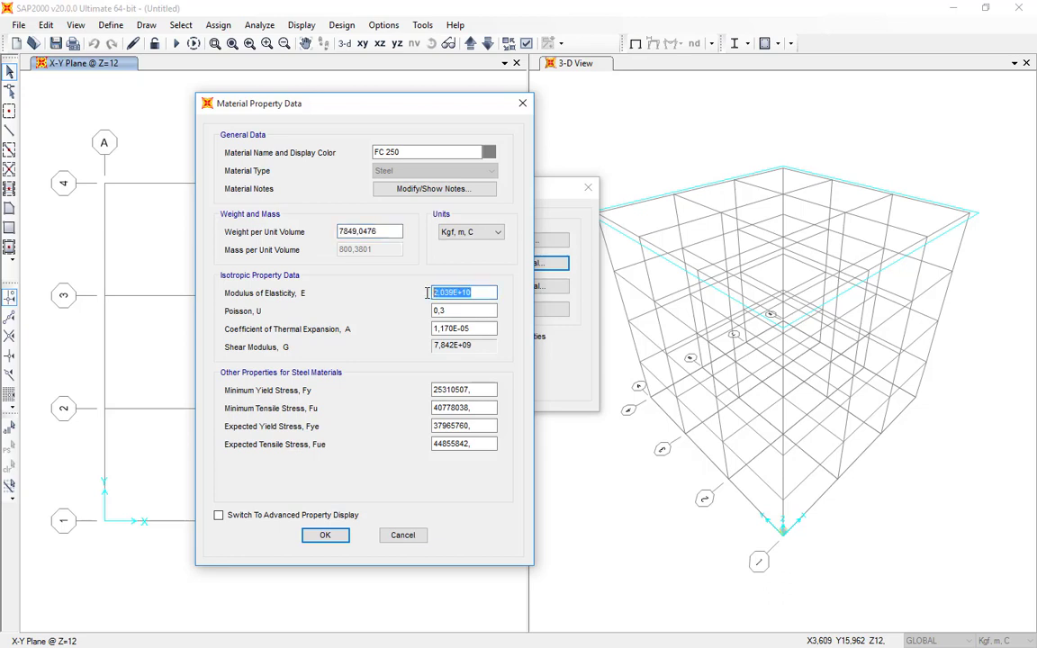
pyautogui.doubleClick(470, 310)
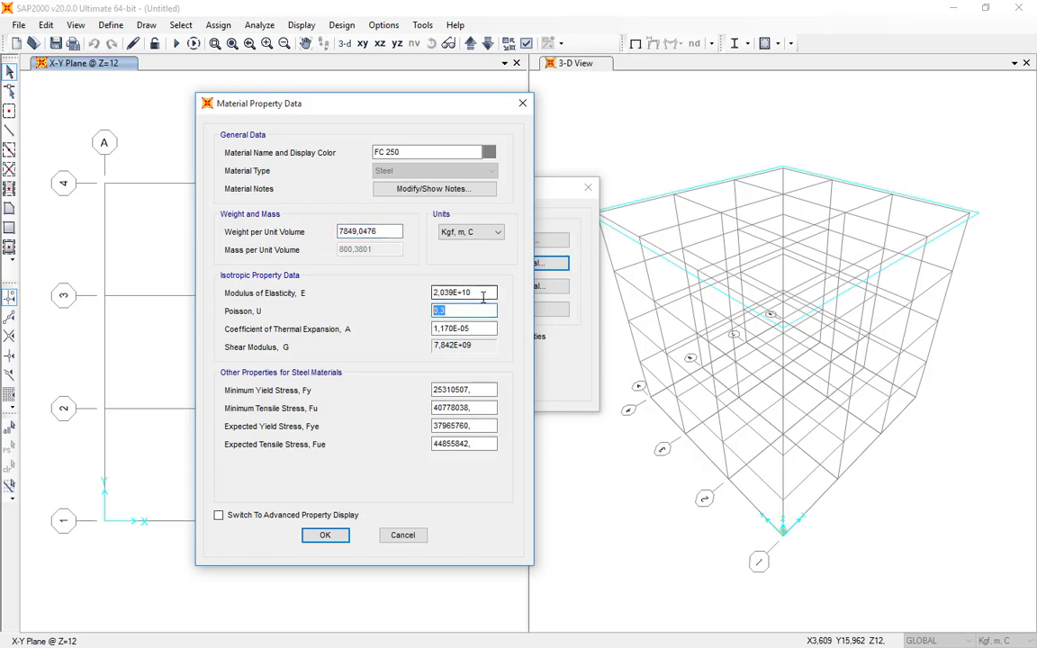
pyautogui.moveTo(482, 294); pyautogui.dragTo(410, 311)
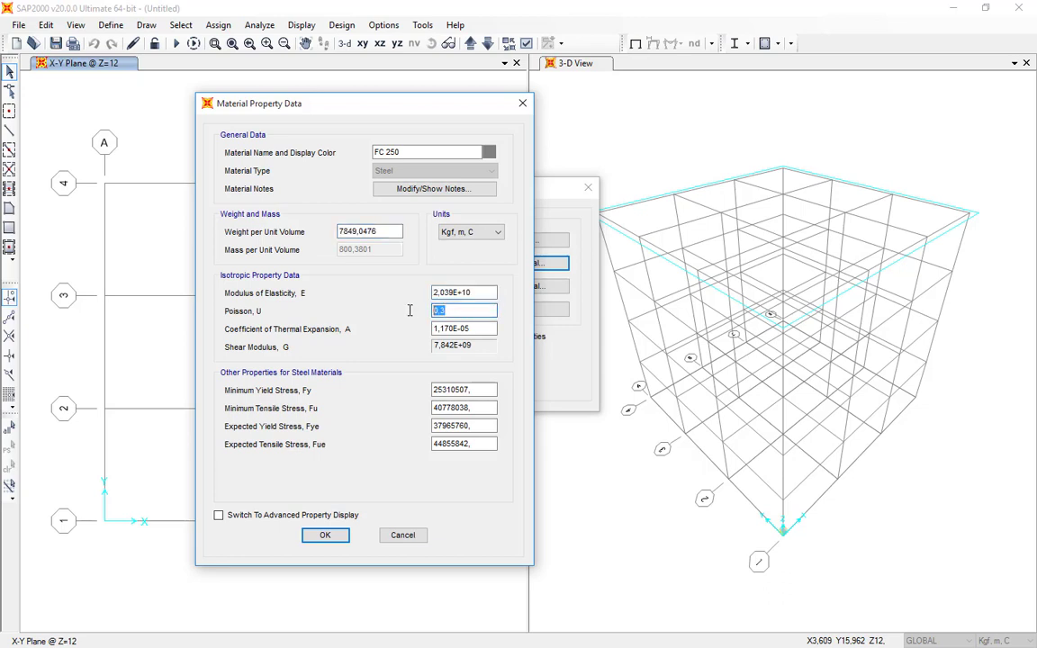
pyautogui.doubleClick(462, 329)
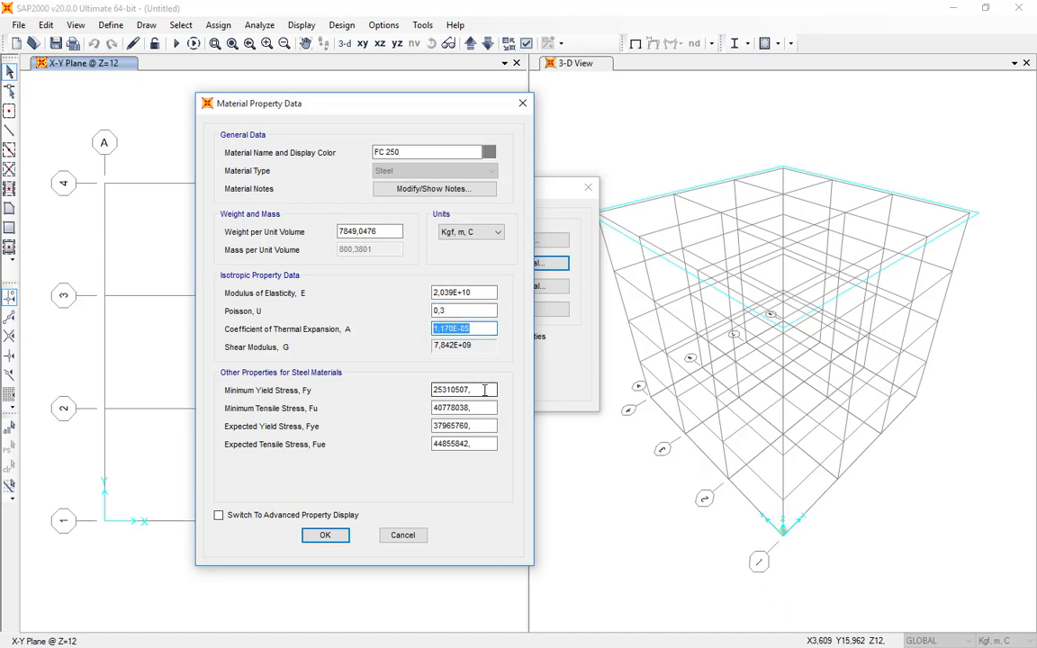
pyautogui.moveTo(484, 390); pyautogui.dragTo(440, 431)
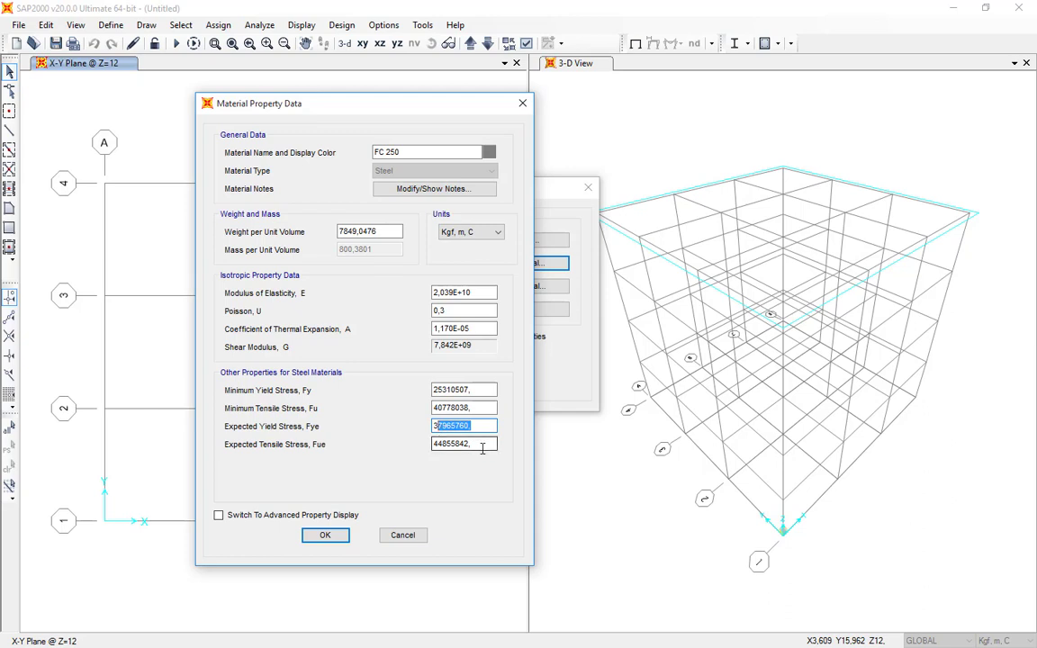
pyautogui.moveTo(481, 450); pyautogui.dragTo(431, 446)
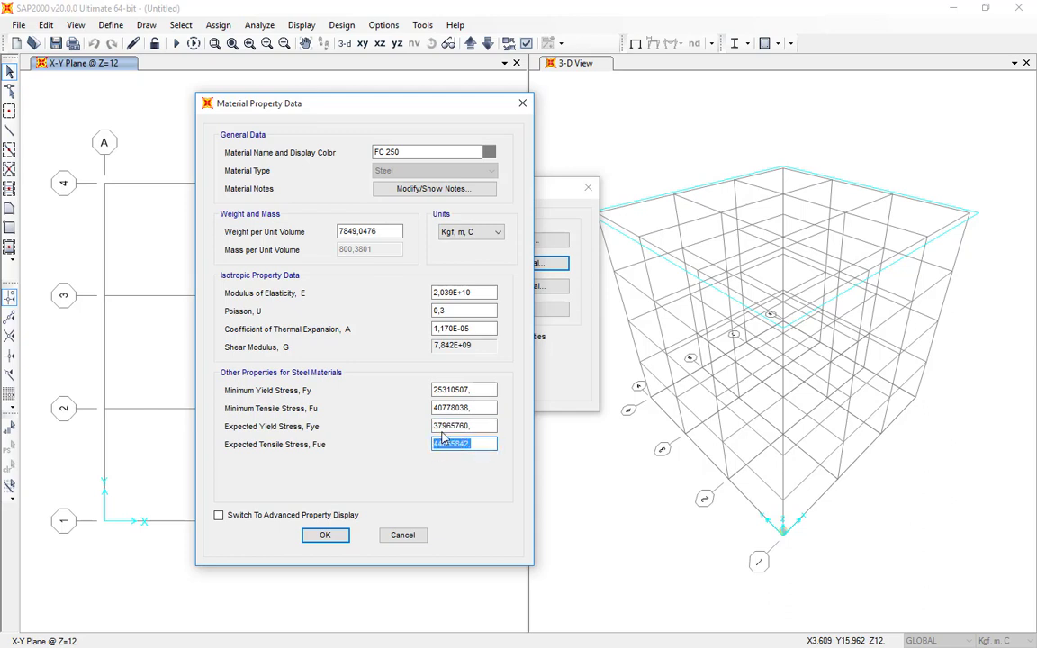
pyautogui.click(482, 306)
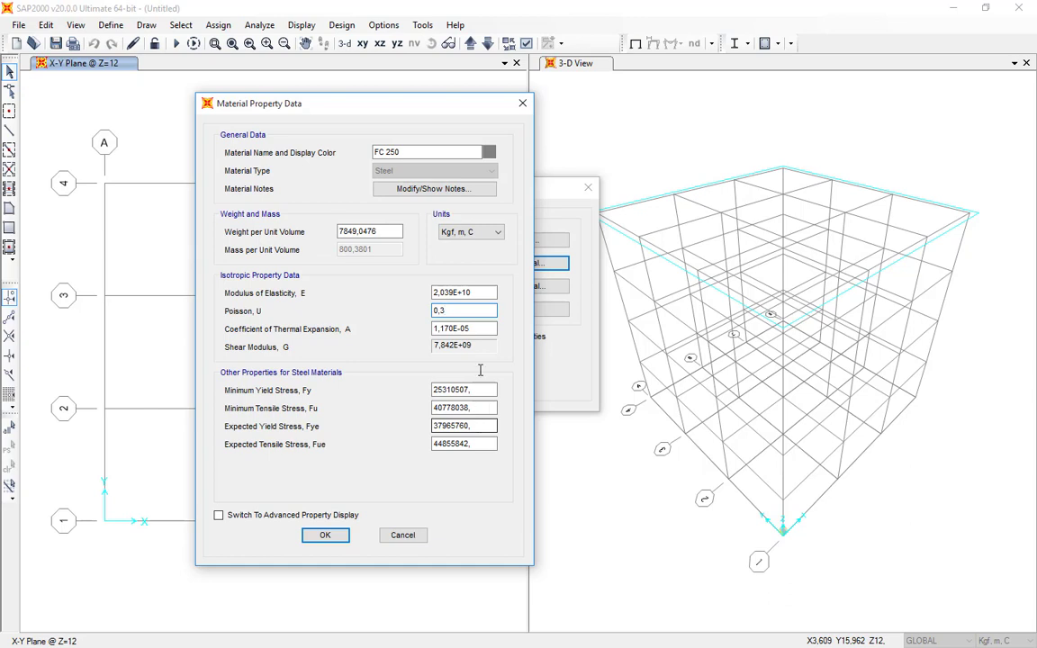
pyautogui.click(484, 238)
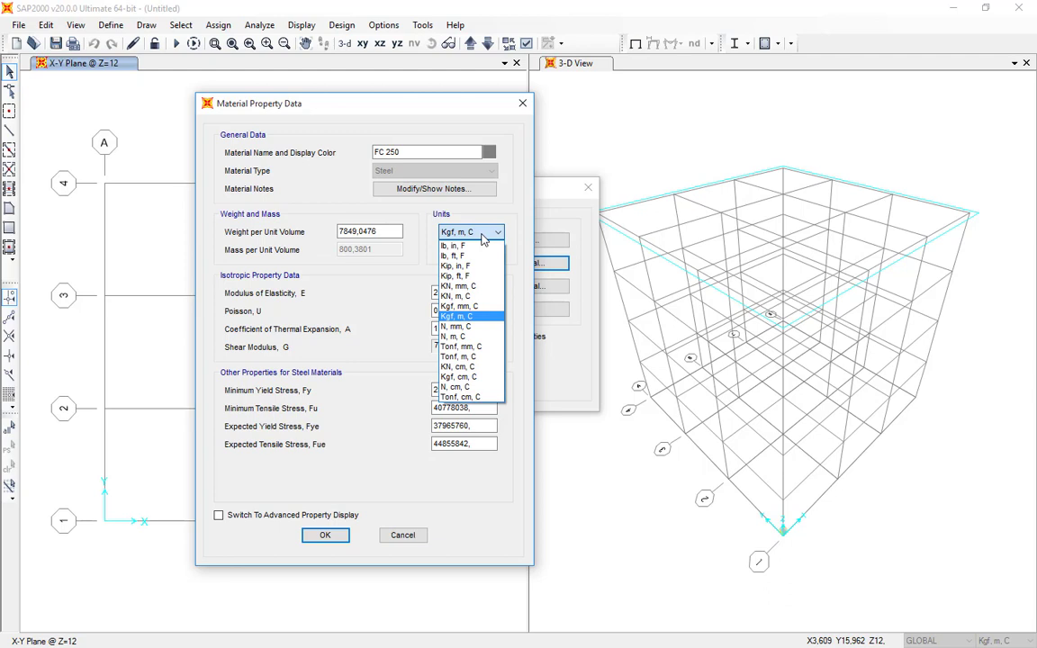
pyautogui.click(483, 238)
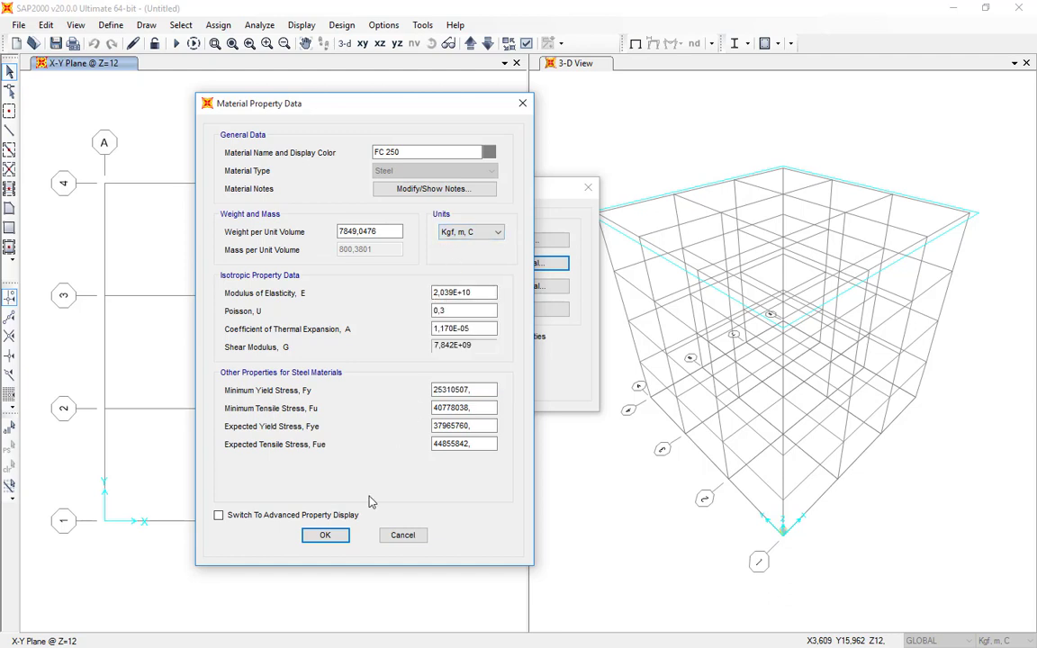
pyautogui.click(325, 535)
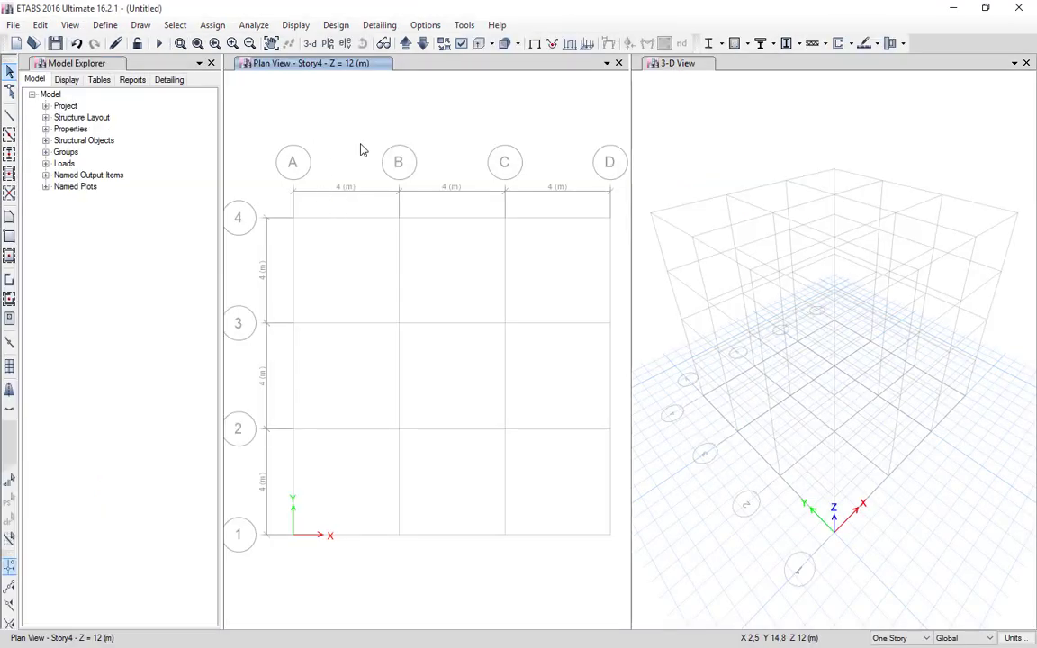
# - Switch to ETABS, display the model's material definitions, and start adding a new material
pyautogui.click(105, 24)
pyautogui.click(135, 40)
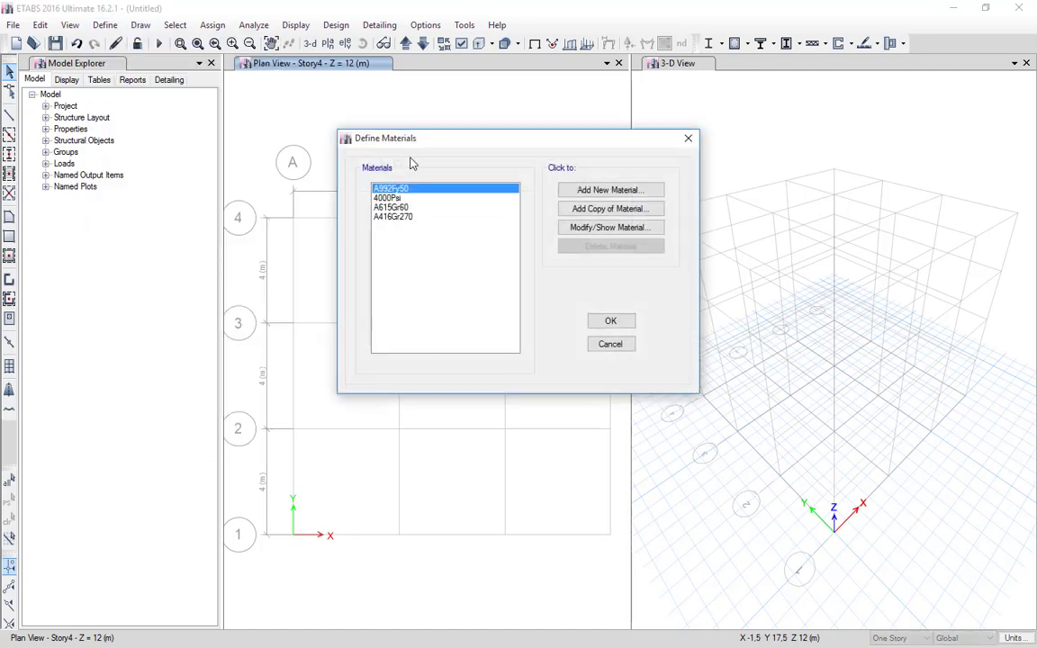
pyautogui.moveTo(478, 149); pyautogui.dragTo(415, 177)
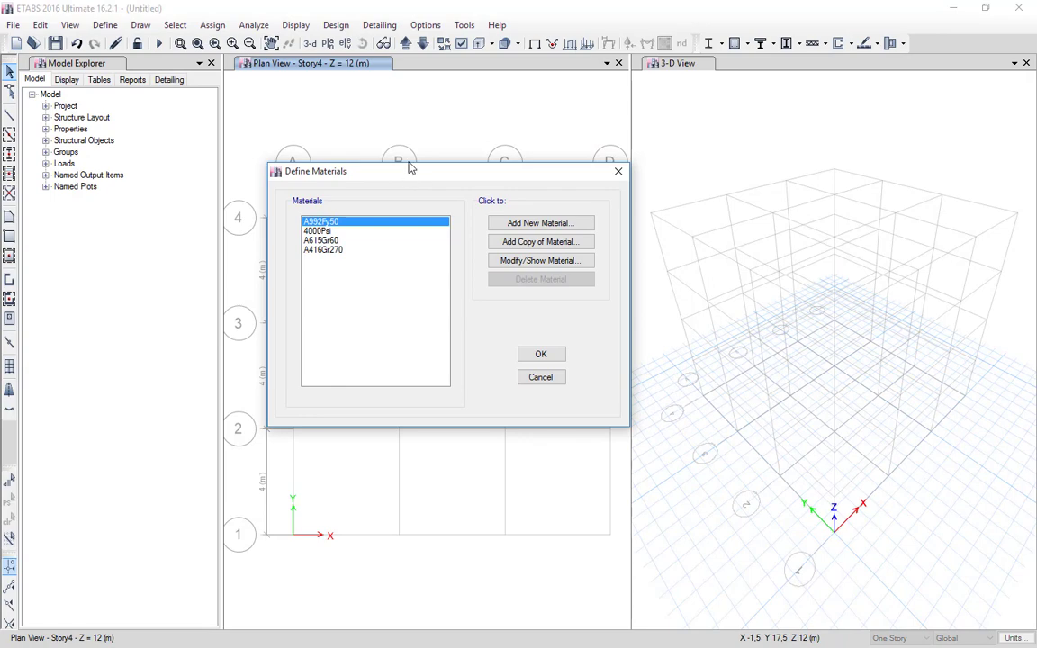
pyautogui.click(520, 225)
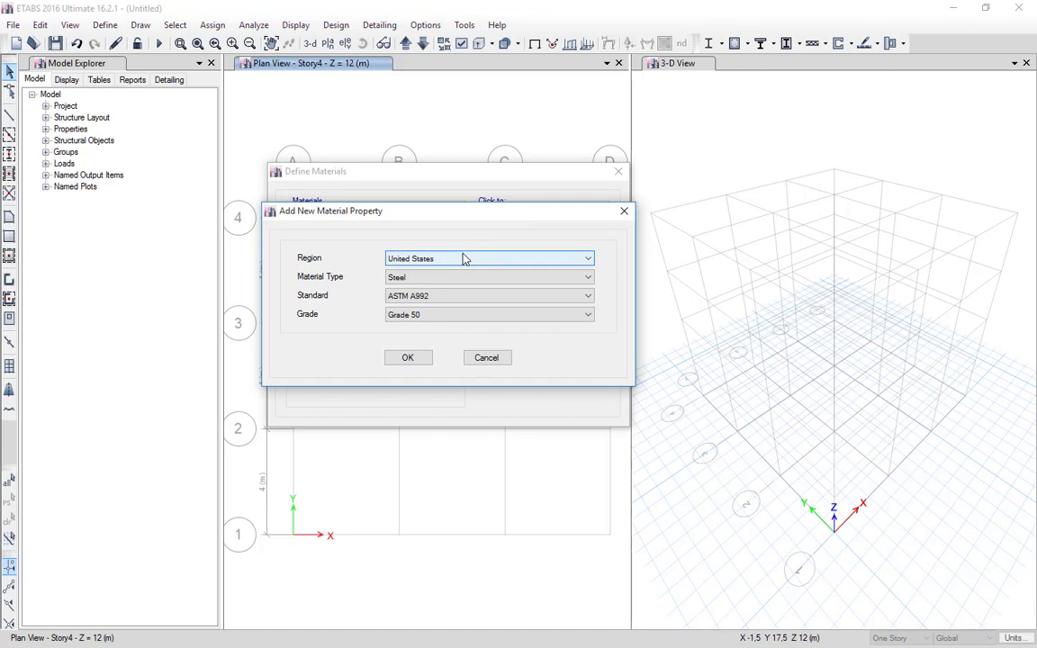
# - Examine the regions and material types offered for the new material
pyautogui.click(464, 259)
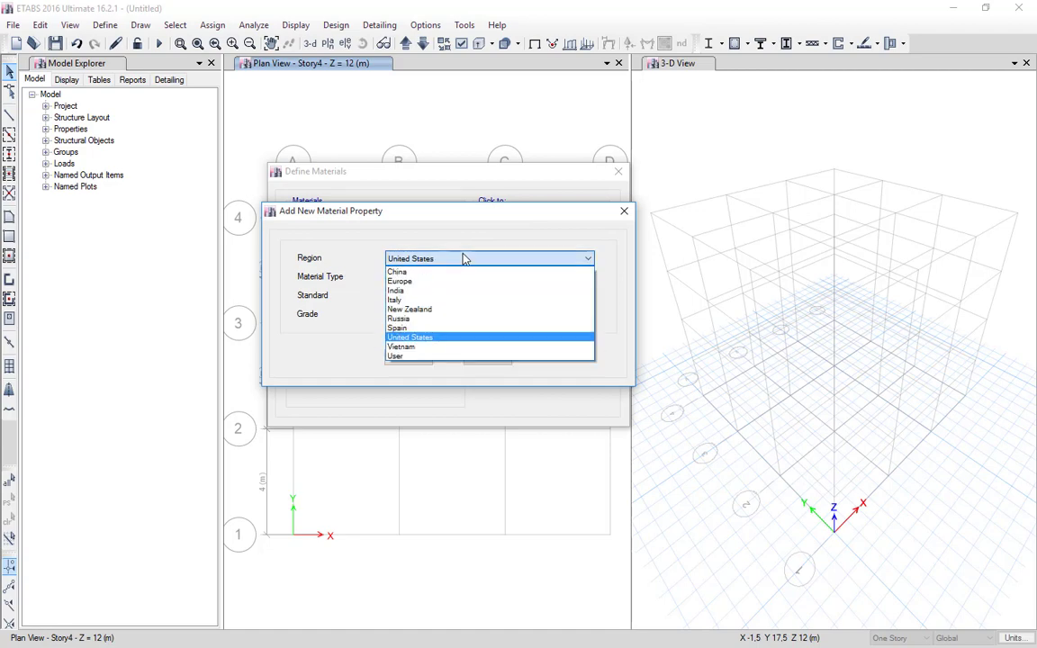
pyautogui.click(463, 259)
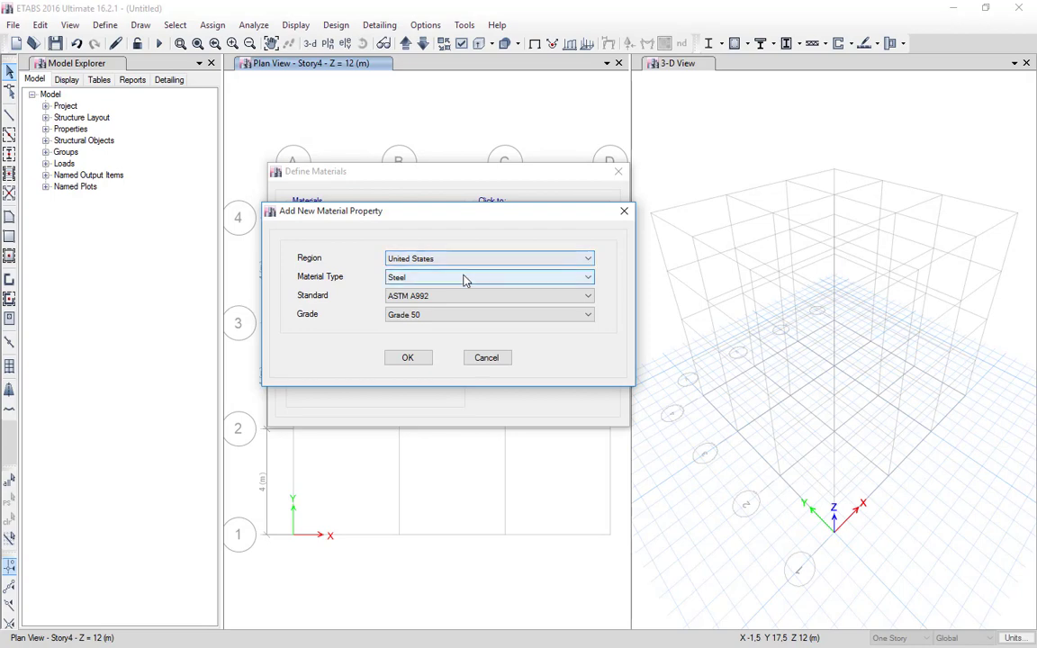
pyautogui.click(465, 278)
pyautogui.click(464, 278)
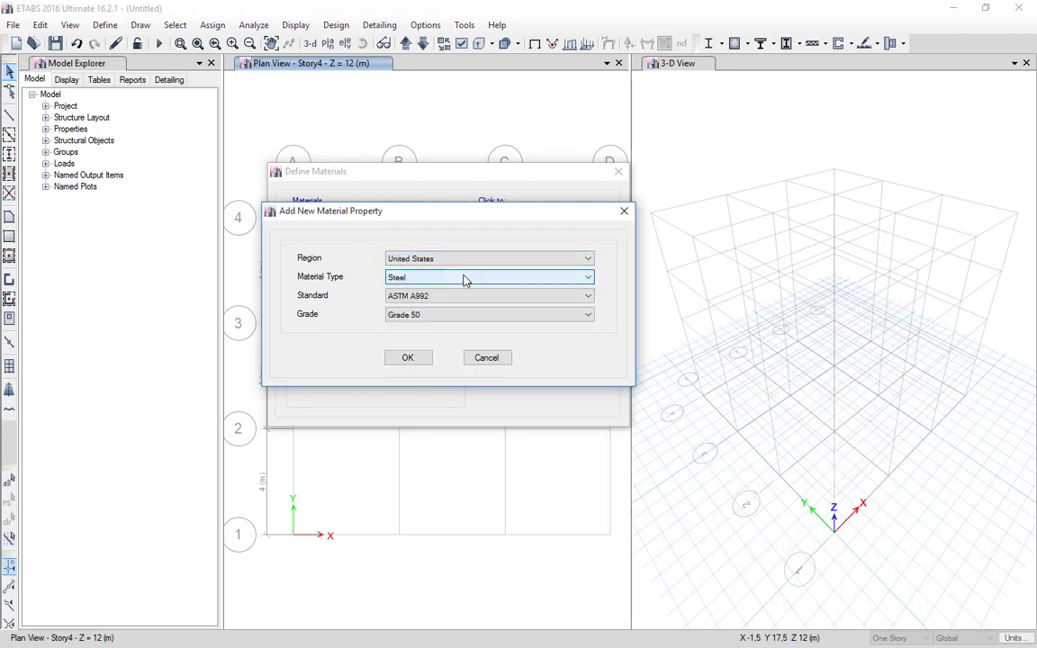
pyautogui.click(464, 278)
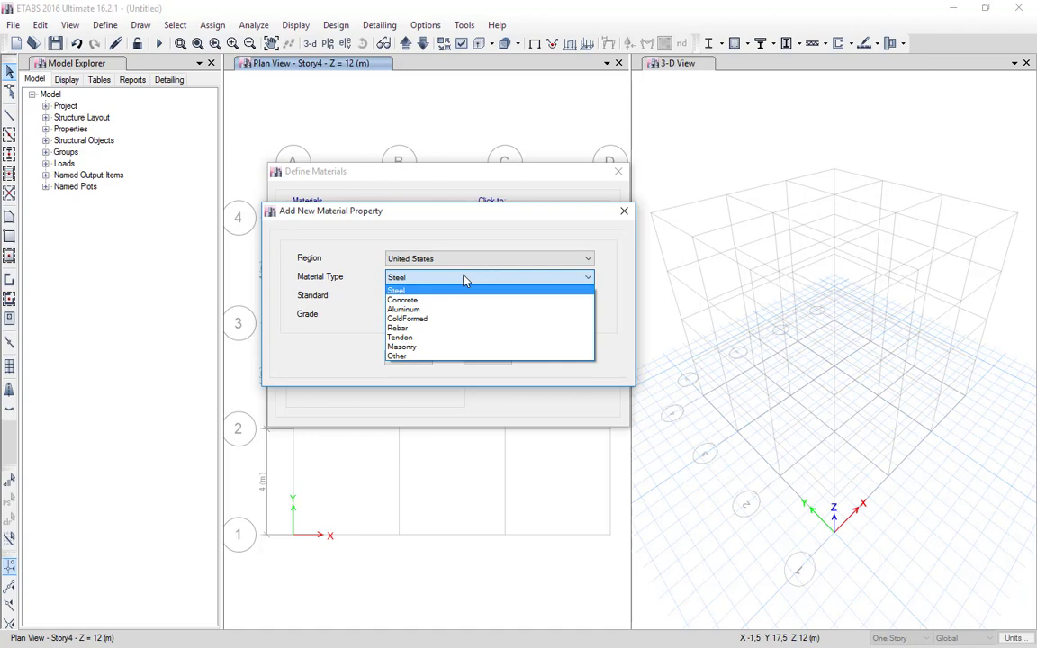
pyautogui.click(479, 237)
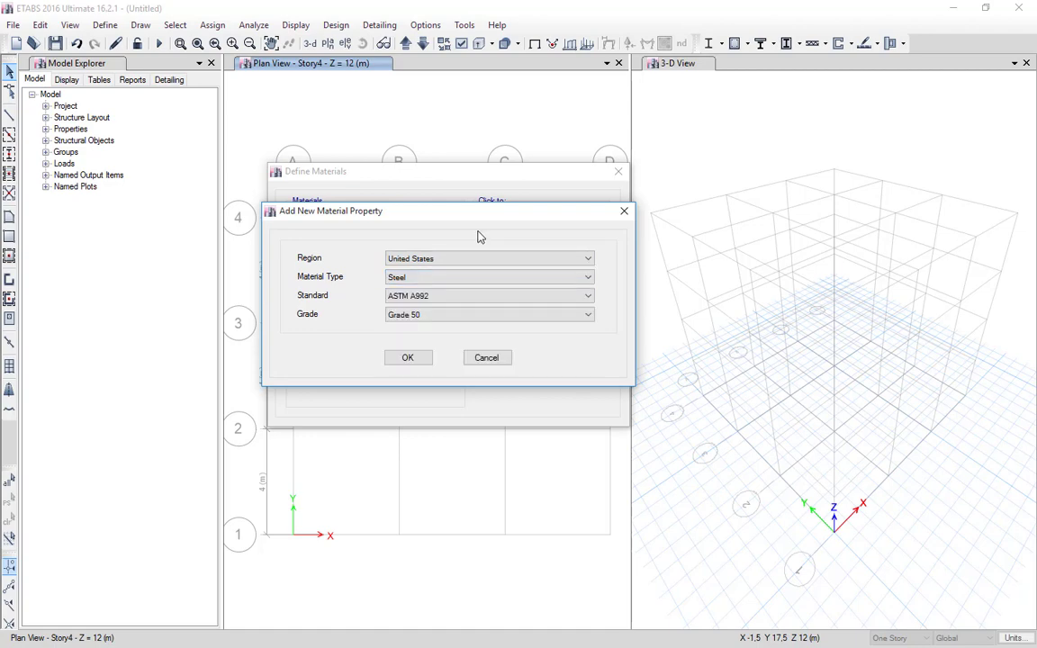
# - Choose the ASTM A36 standard with Grade 36 for the new steel and accept its properties under the name A36
pyautogui.click(467, 300)
pyautogui.click(459, 309)
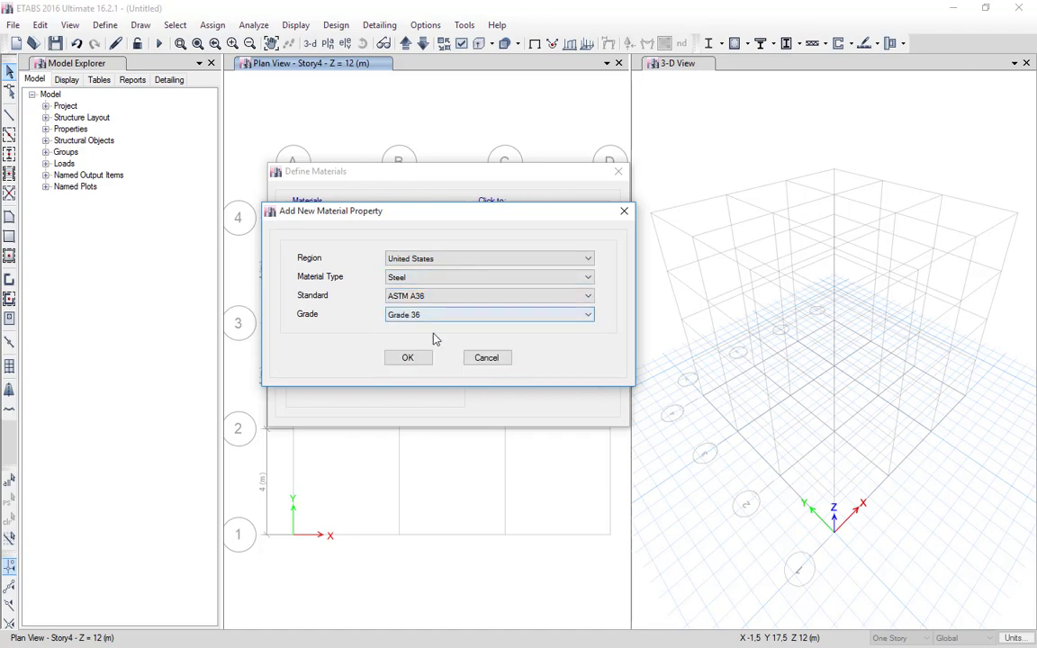
pyautogui.click(406, 358)
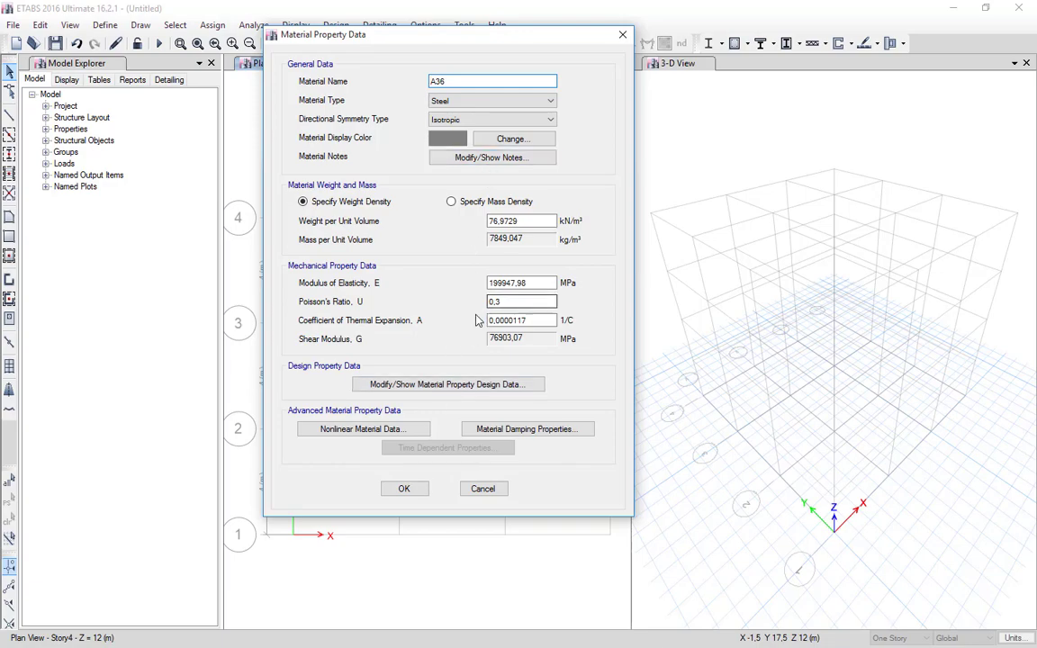
pyautogui.moveTo(449, 46); pyautogui.dragTo(502, 65)
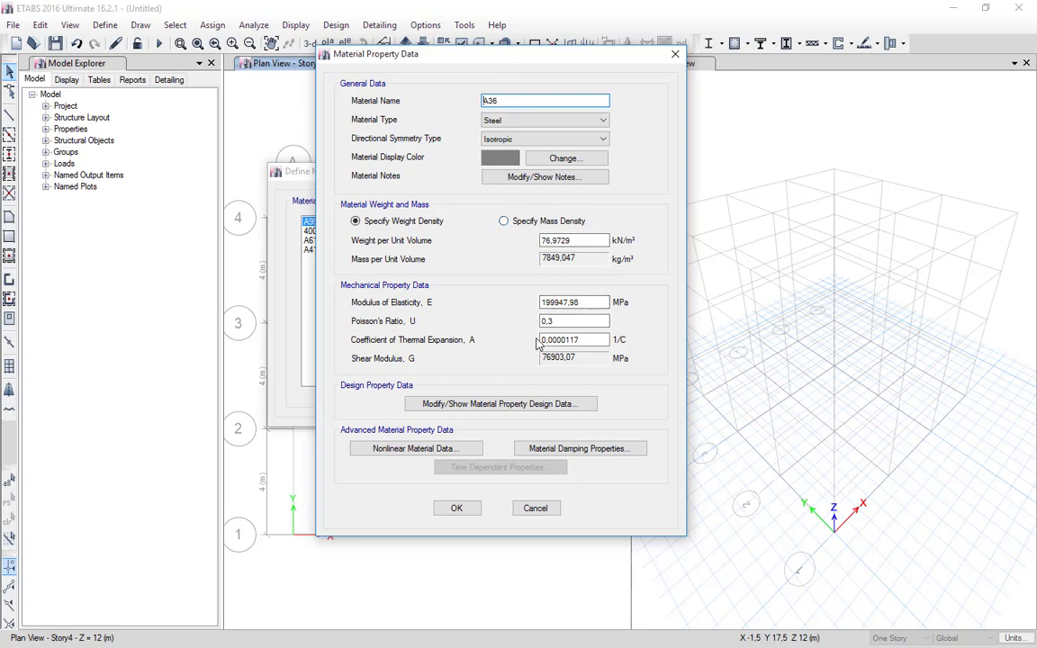
pyautogui.click(457, 508)
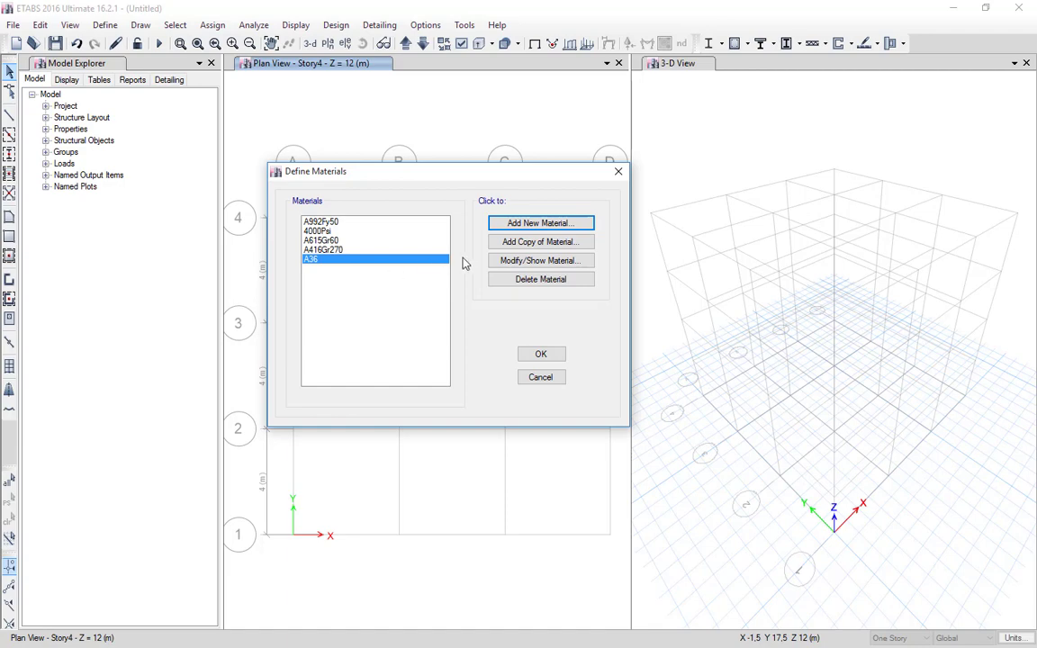
# - Create a copy of the A36 material, name it FC 250, and set its material type to Concrete
pyautogui.click(538, 243)
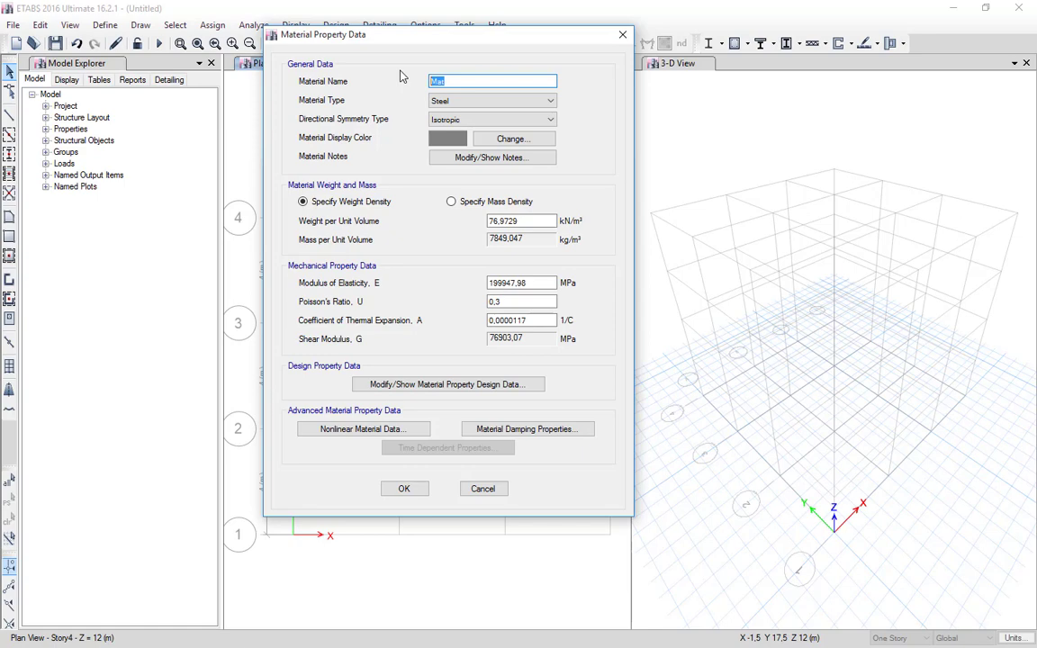
pyautogui.write('FC 250')
pyautogui.click(491, 104)
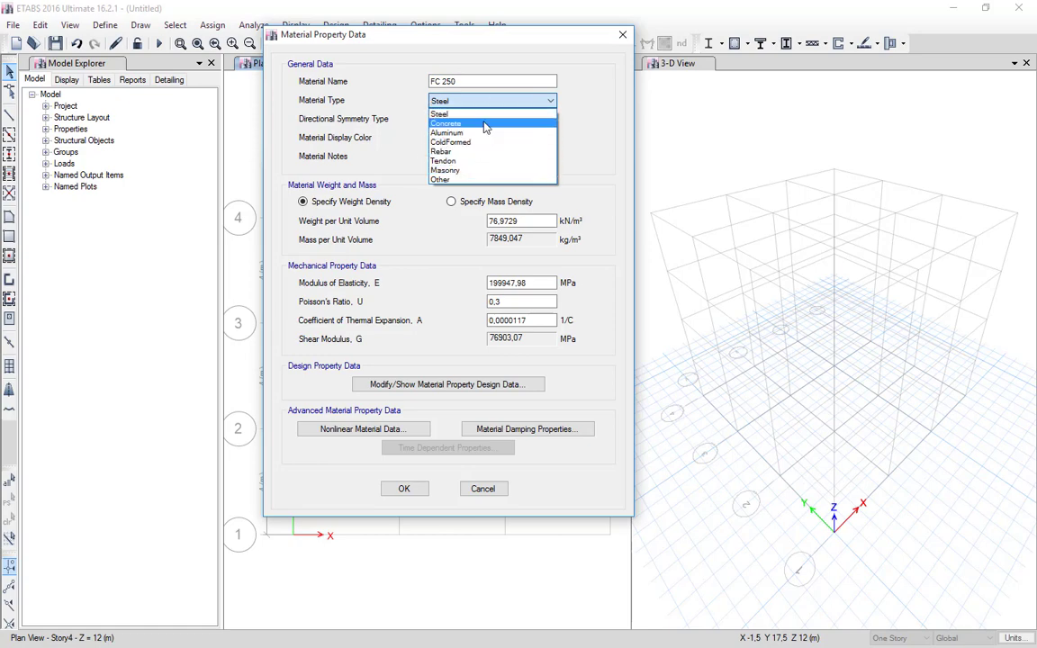
pyautogui.click(485, 128)
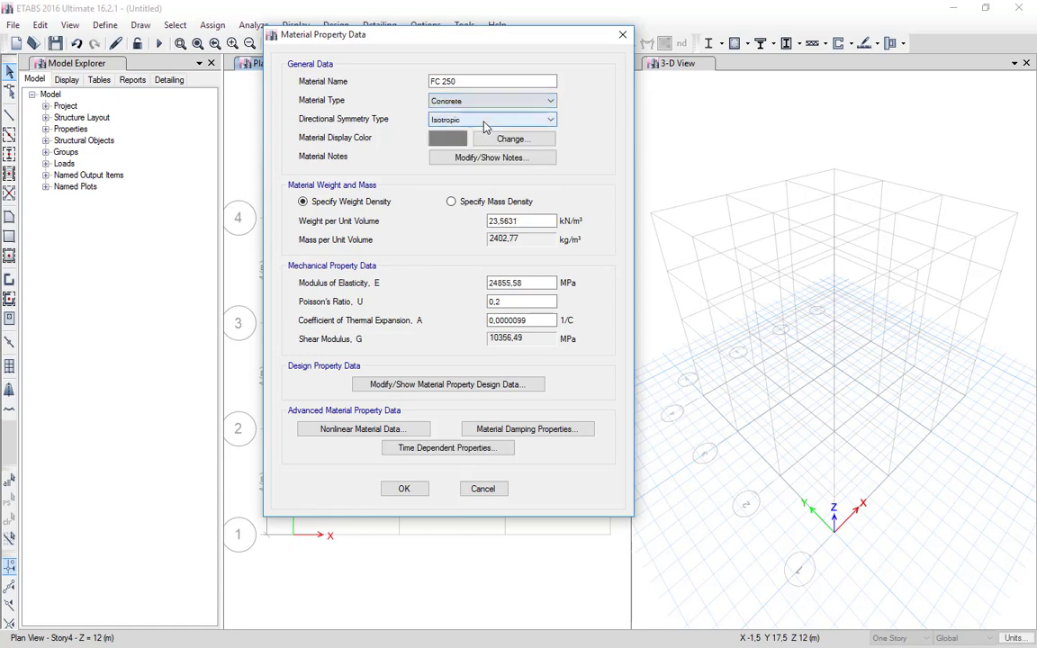
# - Review FC 250's directional symmetry, unit weight, elastic modulus, Poisson's ratio and thermal expansion, accept the material, and select it among the defined materials
pyautogui.click(551, 121)
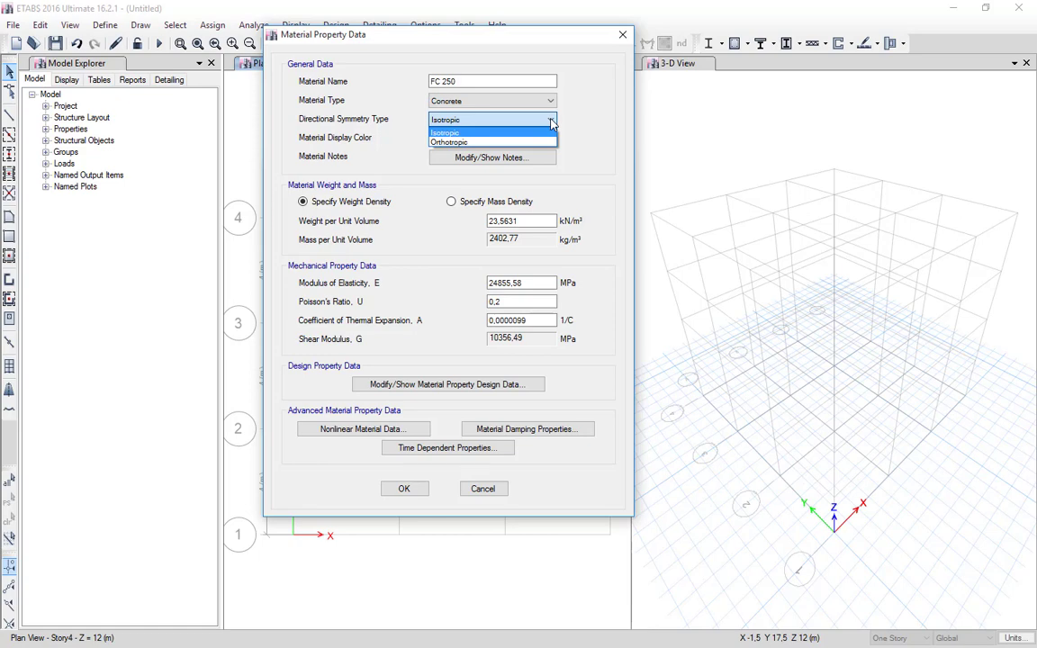
pyautogui.click(551, 124)
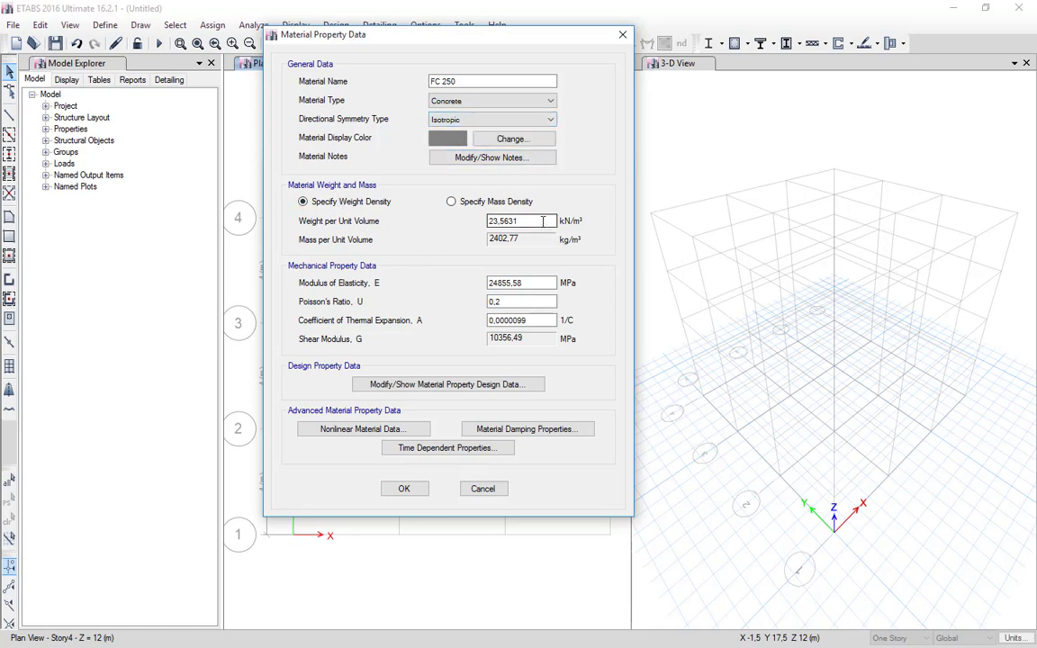
pyautogui.moveTo(543, 220); pyautogui.dragTo(461, 222)
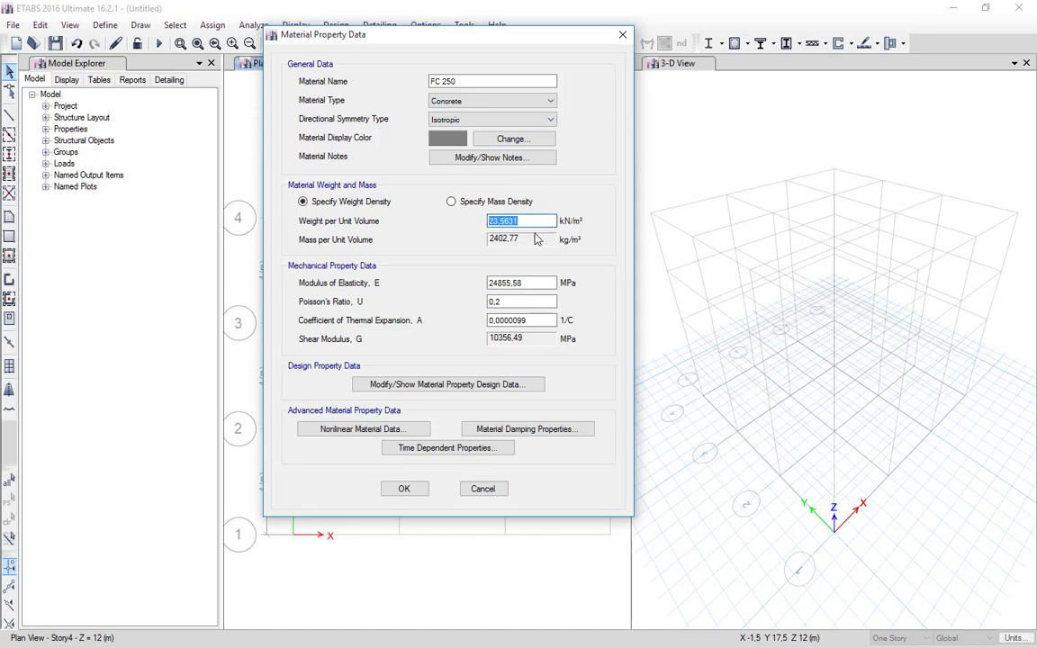
pyautogui.click(510, 282)
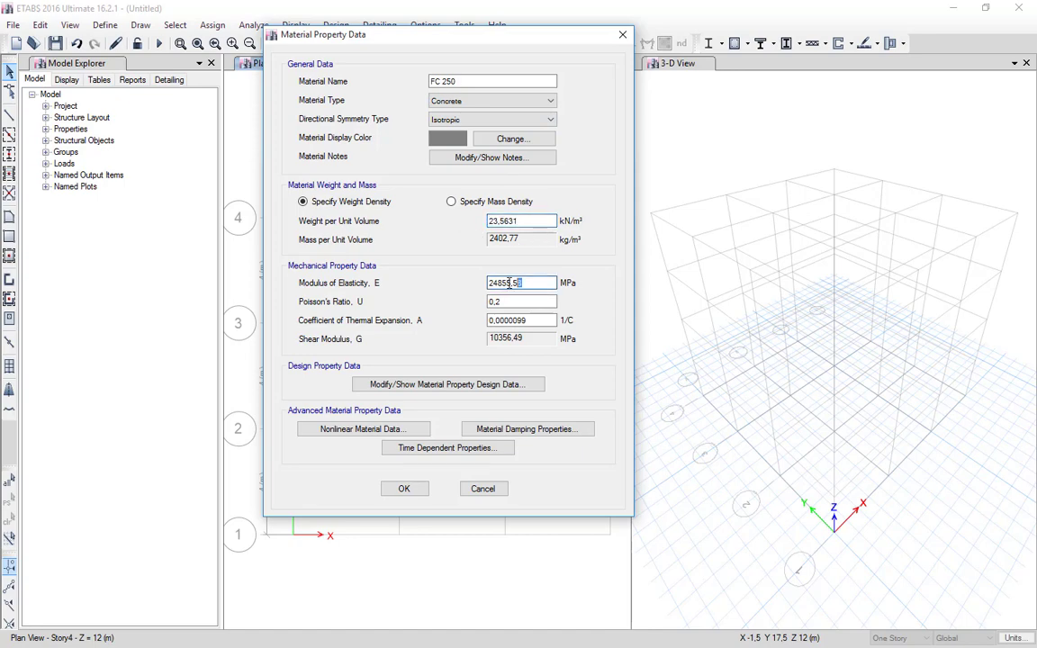
pyautogui.doubleClick(510, 282)
pyautogui.moveTo(537, 301); pyautogui.dragTo(488, 303)
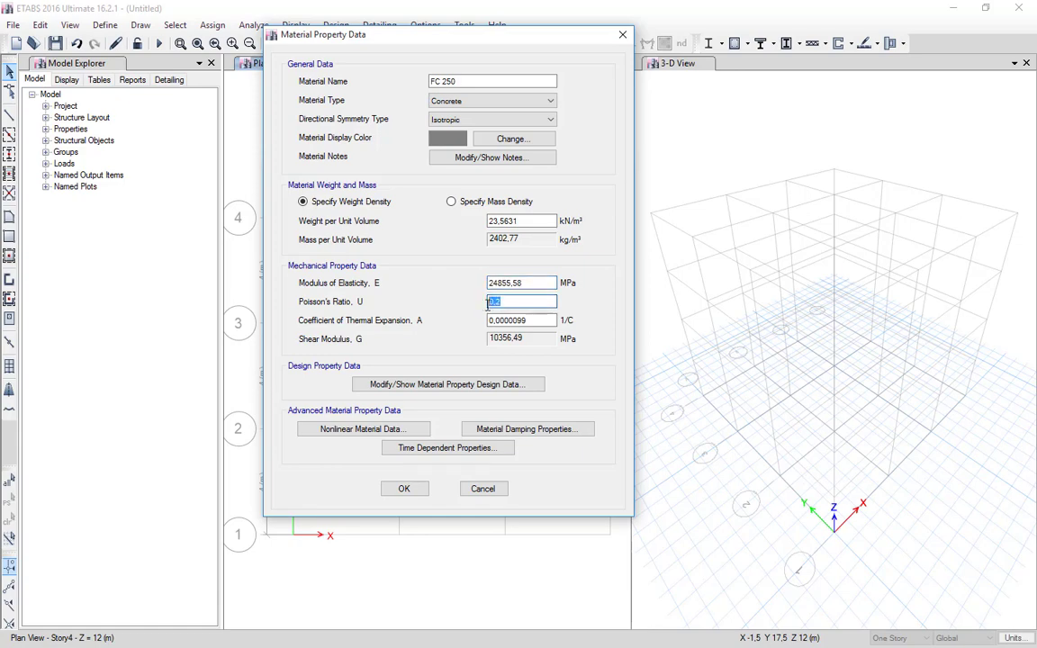
pyautogui.doubleClick(543, 320)
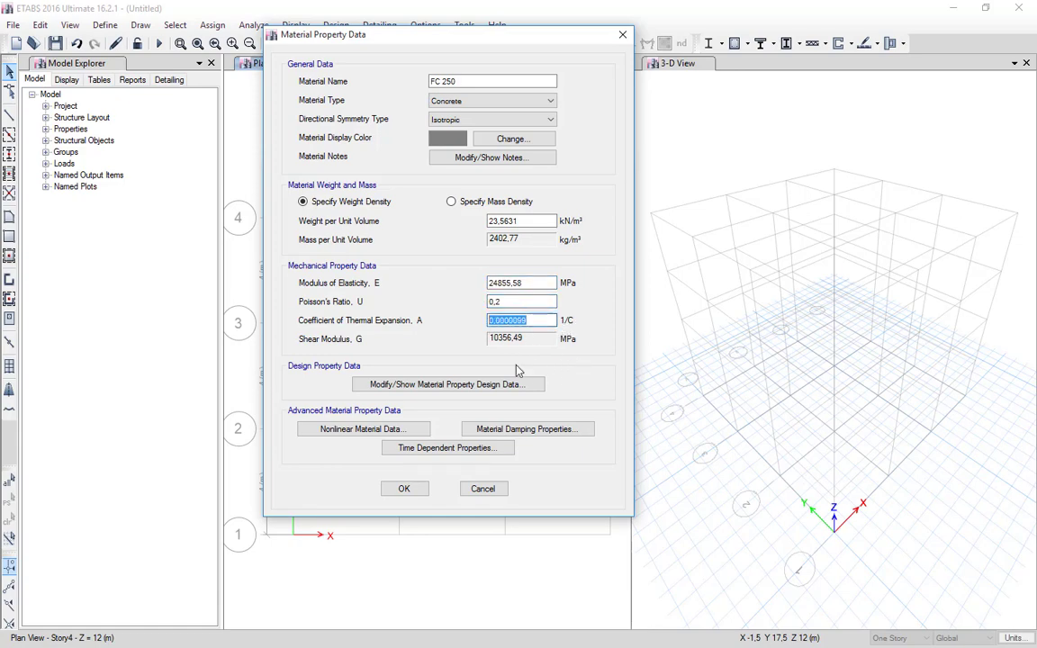
pyautogui.click(424, 494)
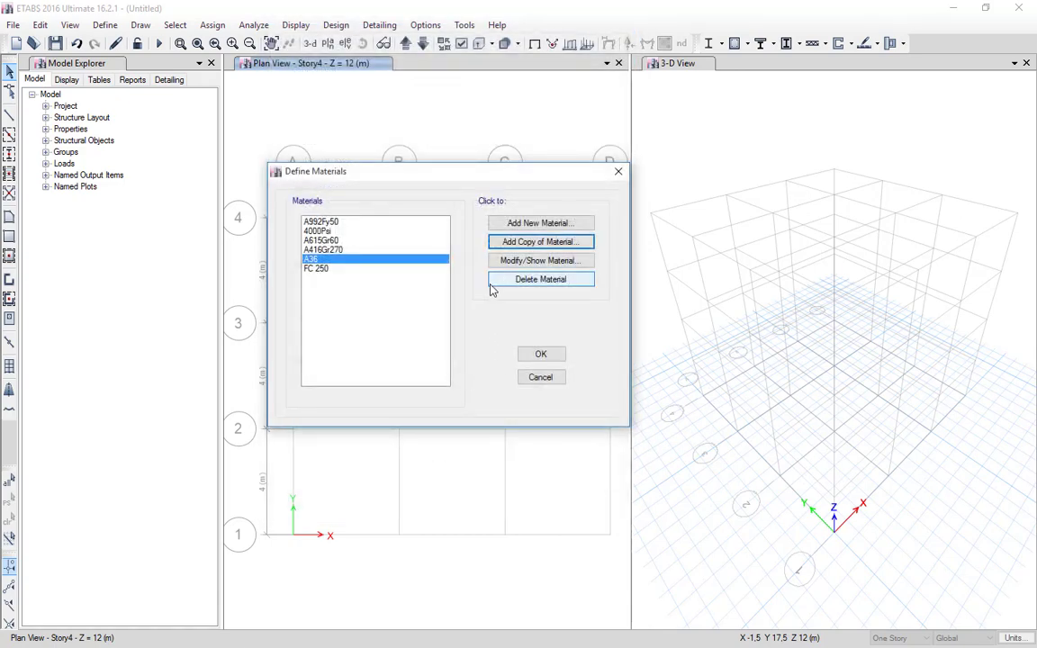
pyautogui.click(355, 269)
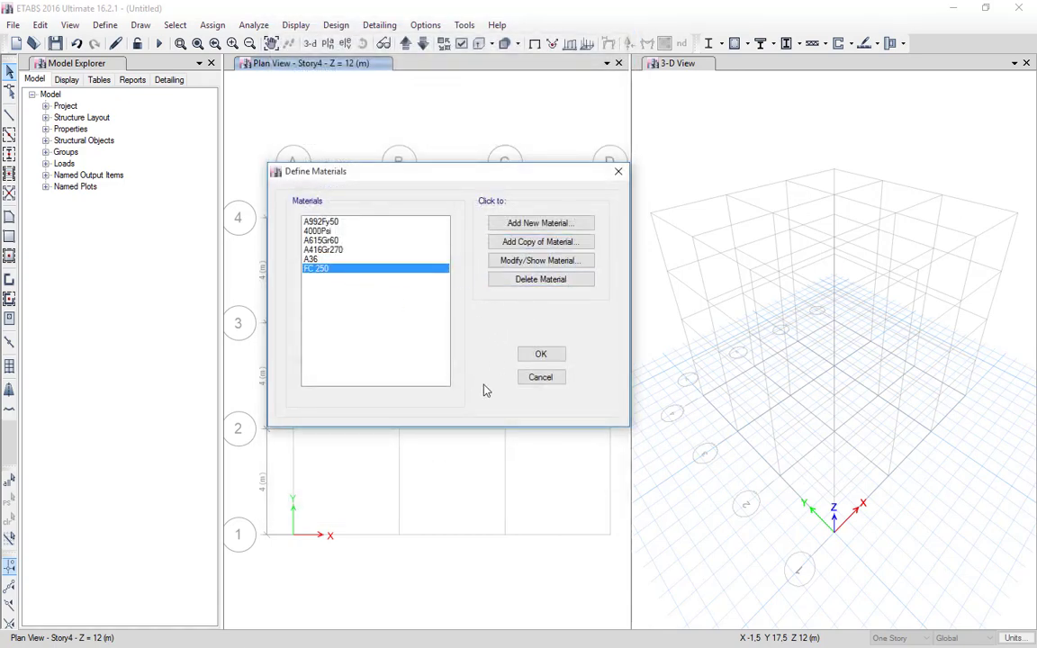